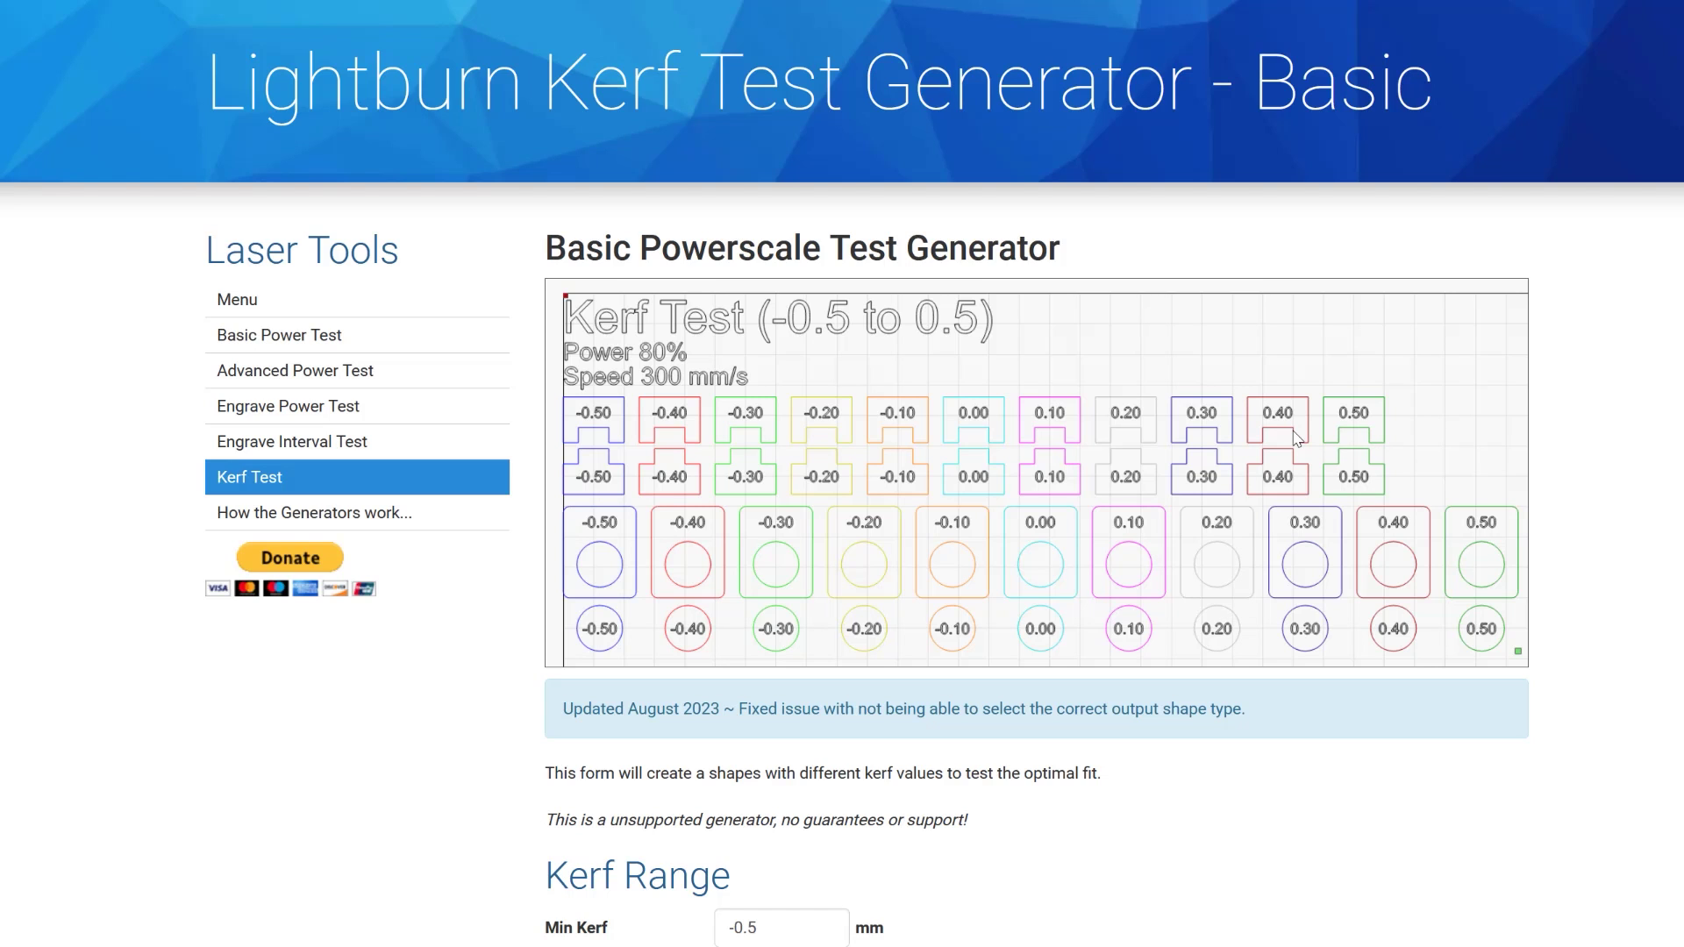
# Step: Switch the kerf test generator's speed units to mm/min and set Cut Speed to 800
pyautogui.scroll(-5, 841, 473)
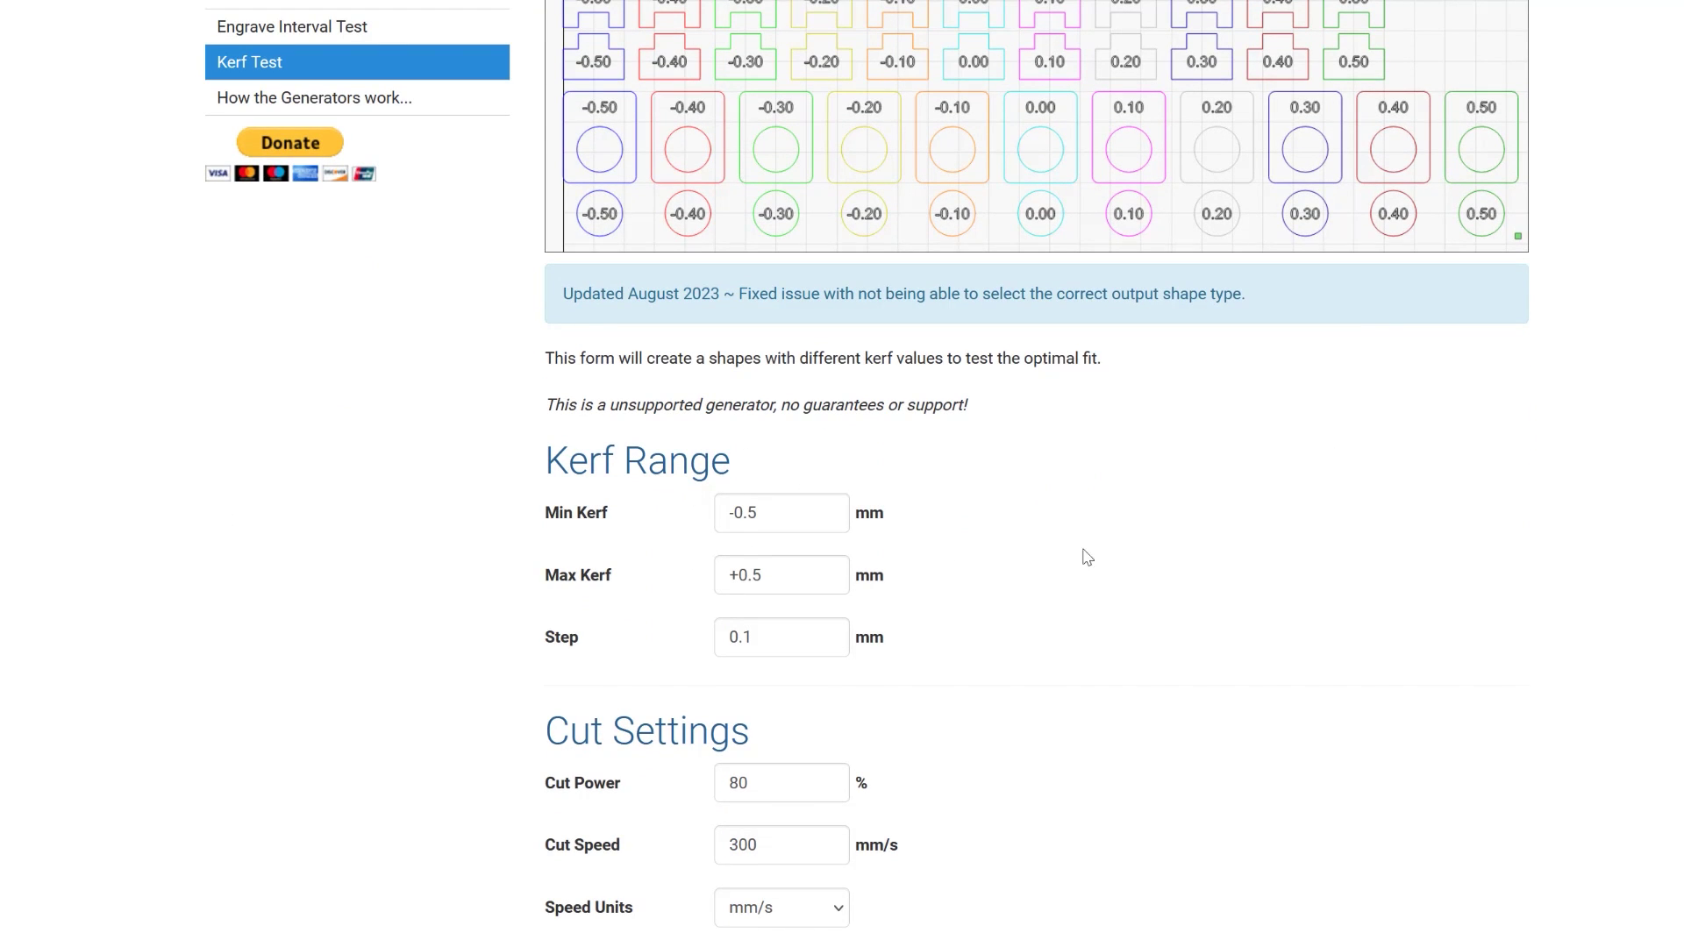
pyautogui.scroll(-4, 1621, 592)
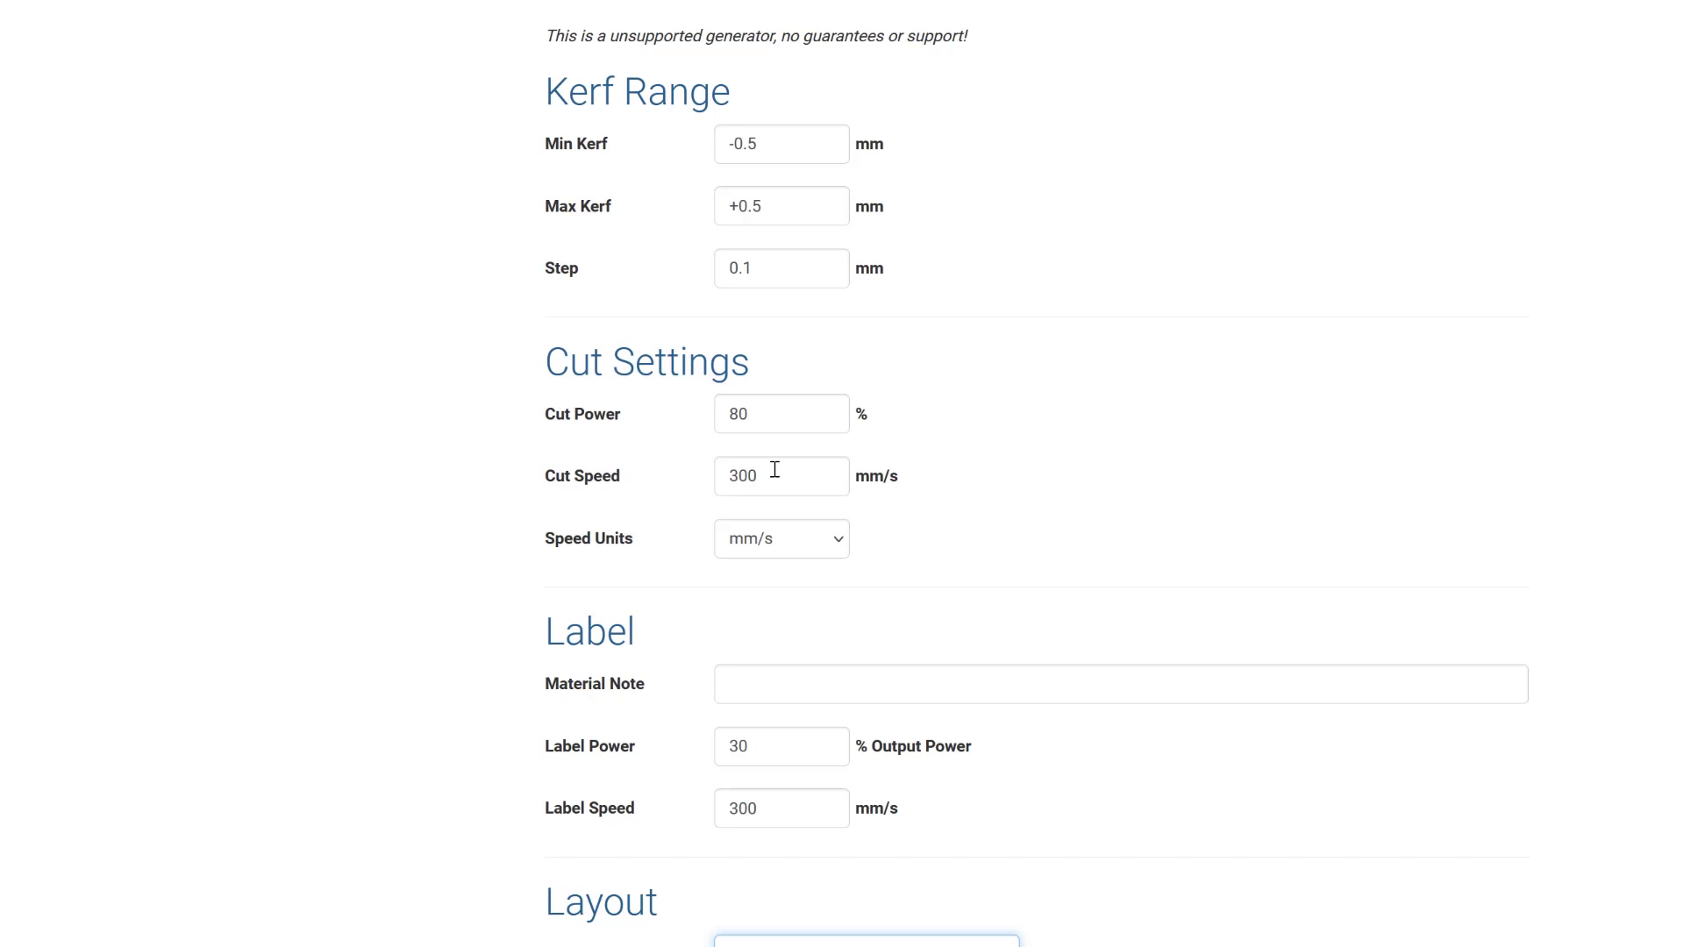
pyautogui.moveTo(775, 470); pyautogui.dragTo(712, 476)
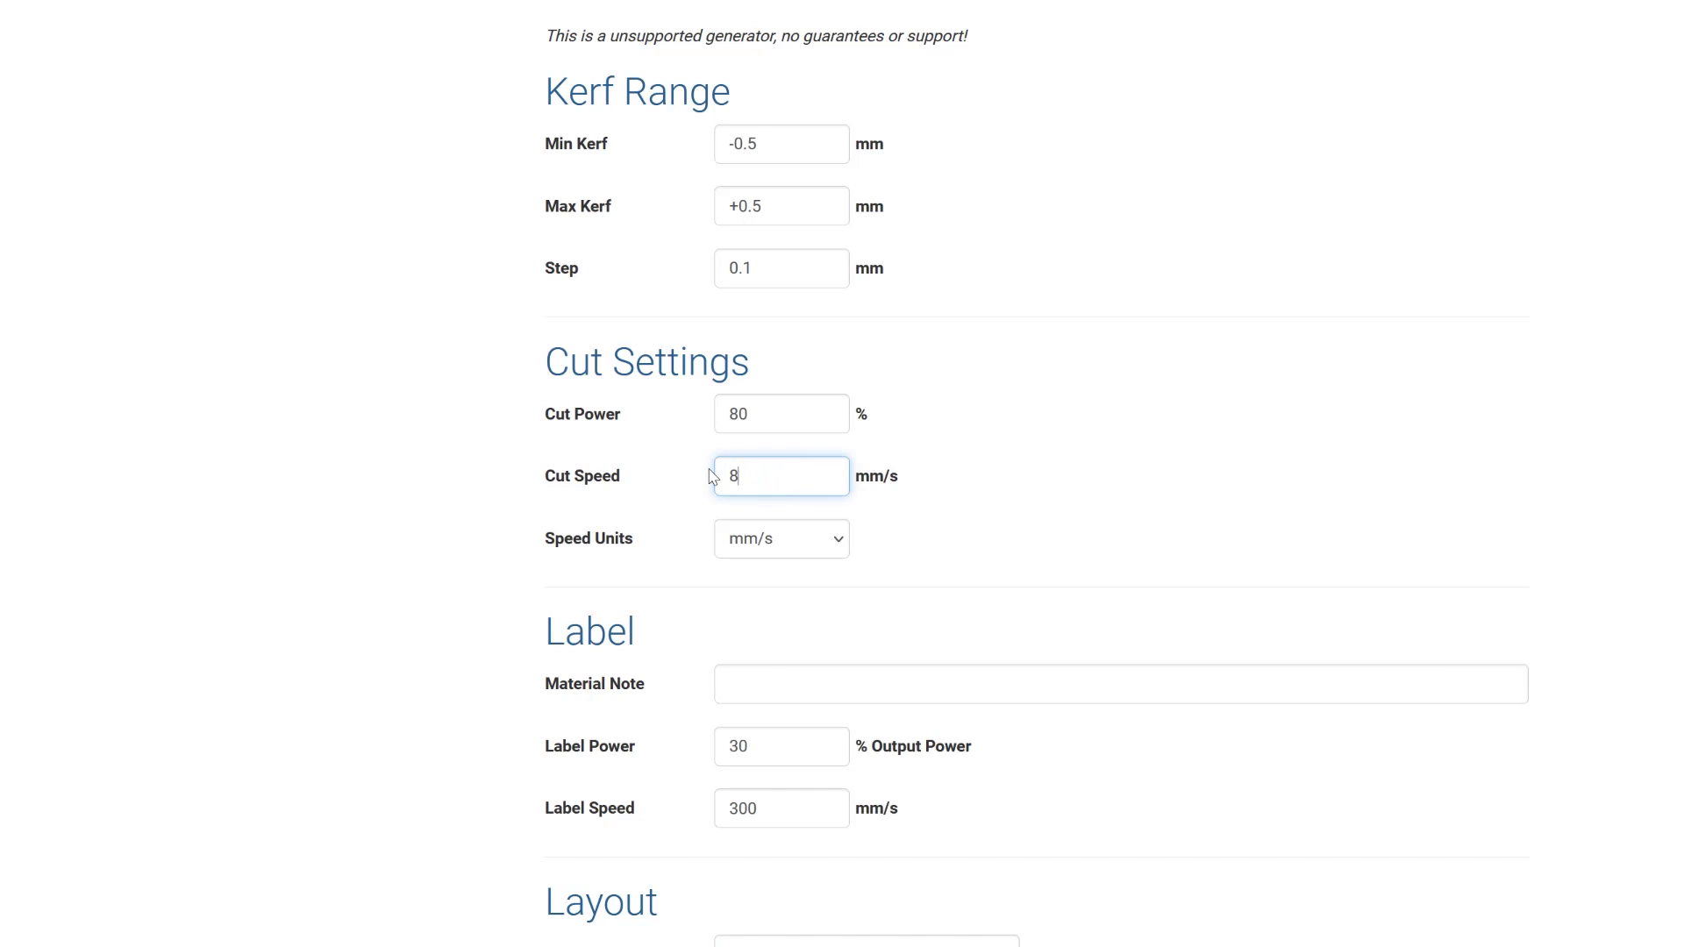
pyautogui.click(717, 545)
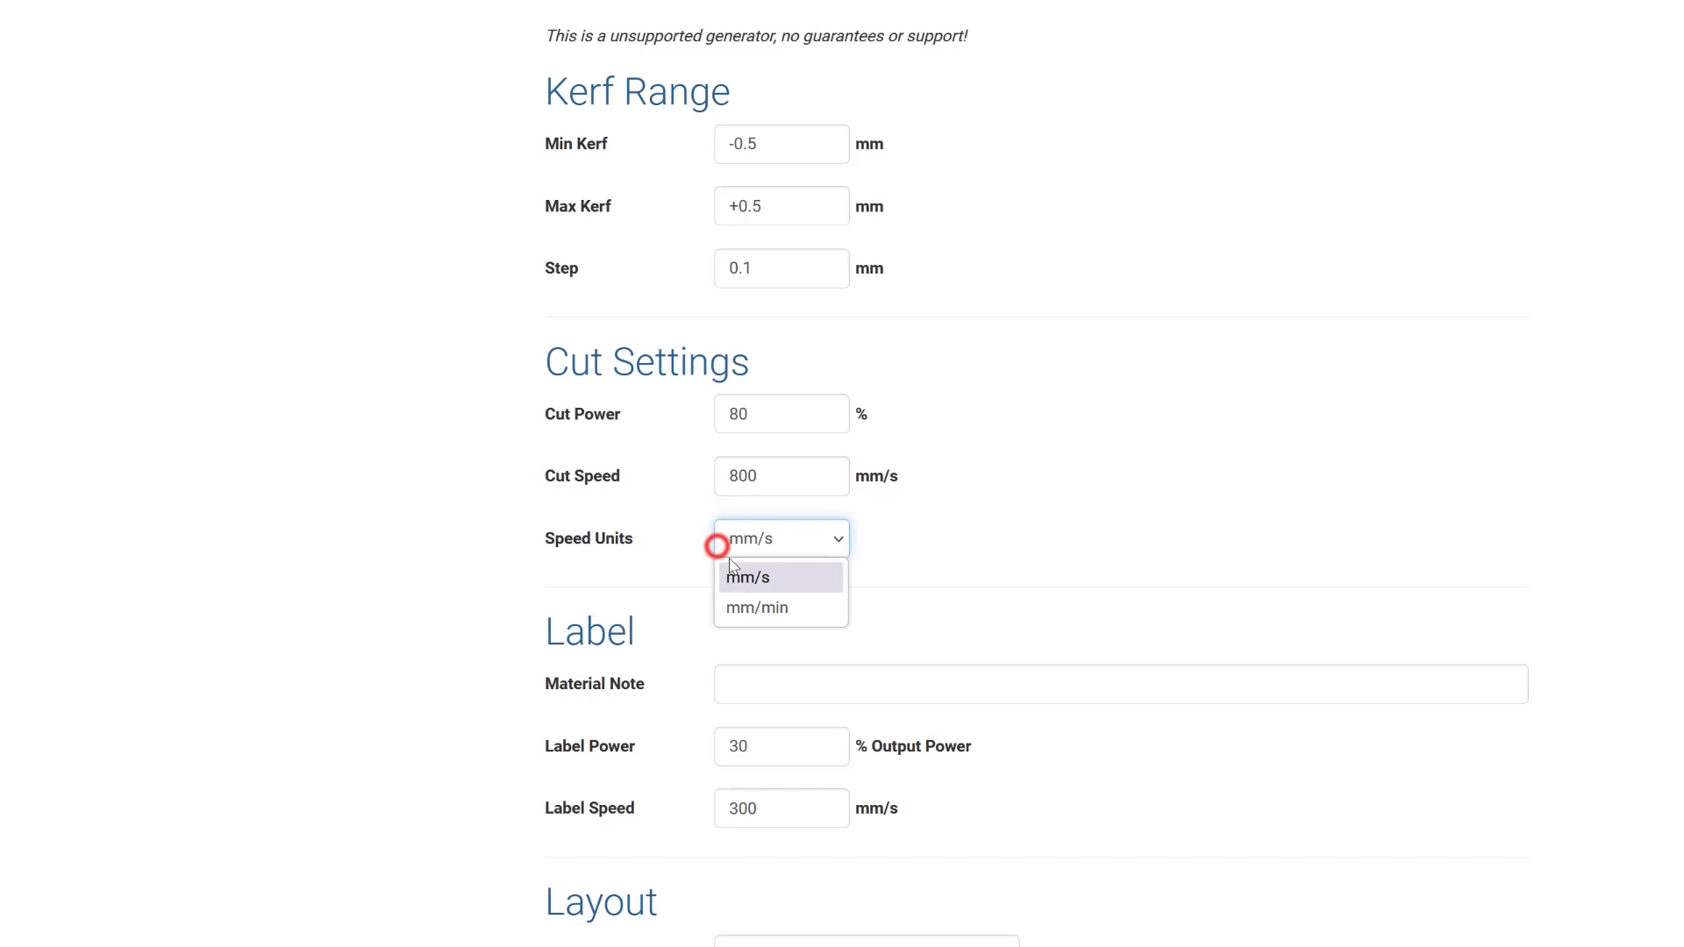
pyautogui.click(754, 603)
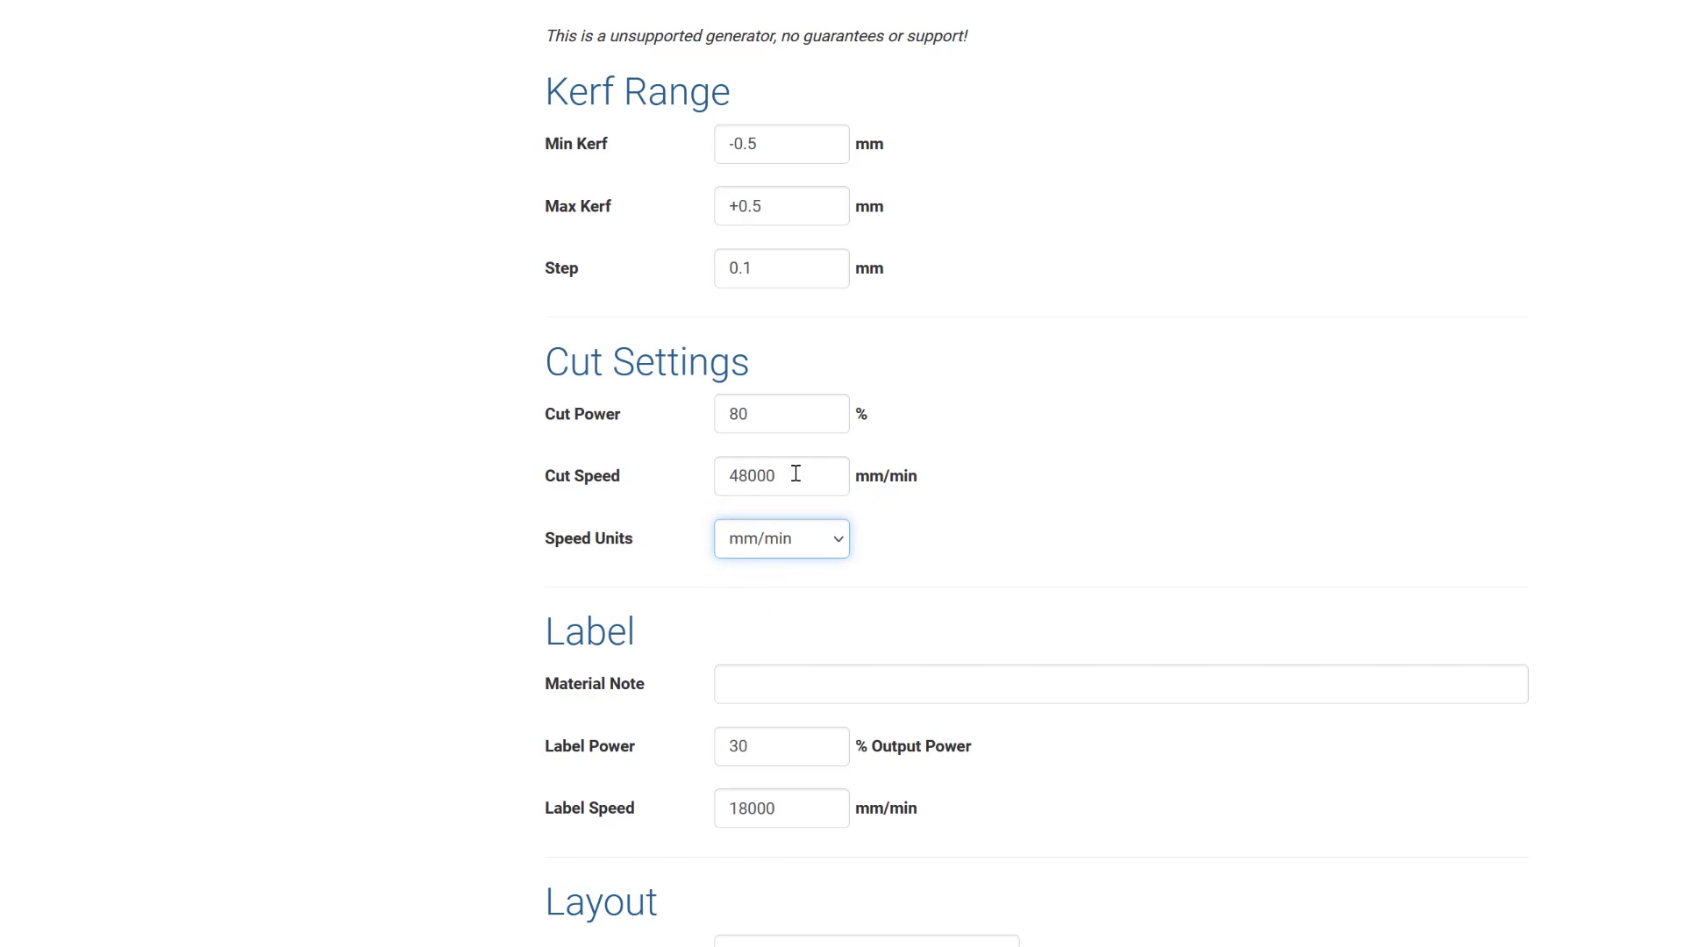
pyautogui.moveTo(796, 473); pyautogui.dragTo(700, 473)
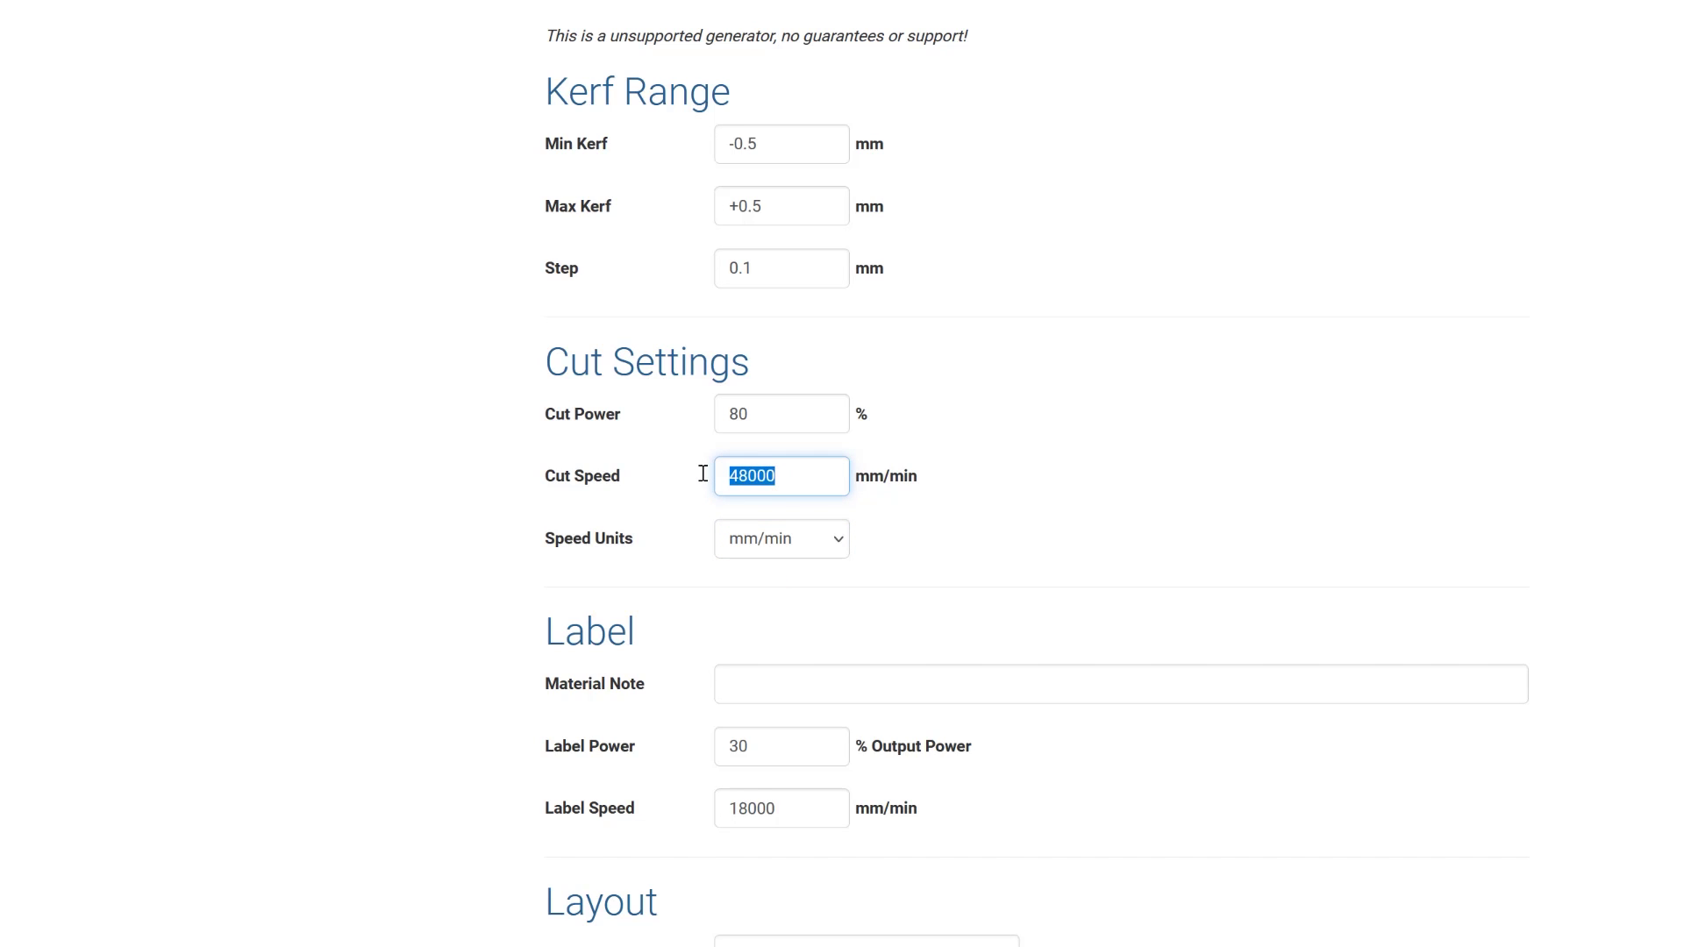
pyautogui.click(923, 503)
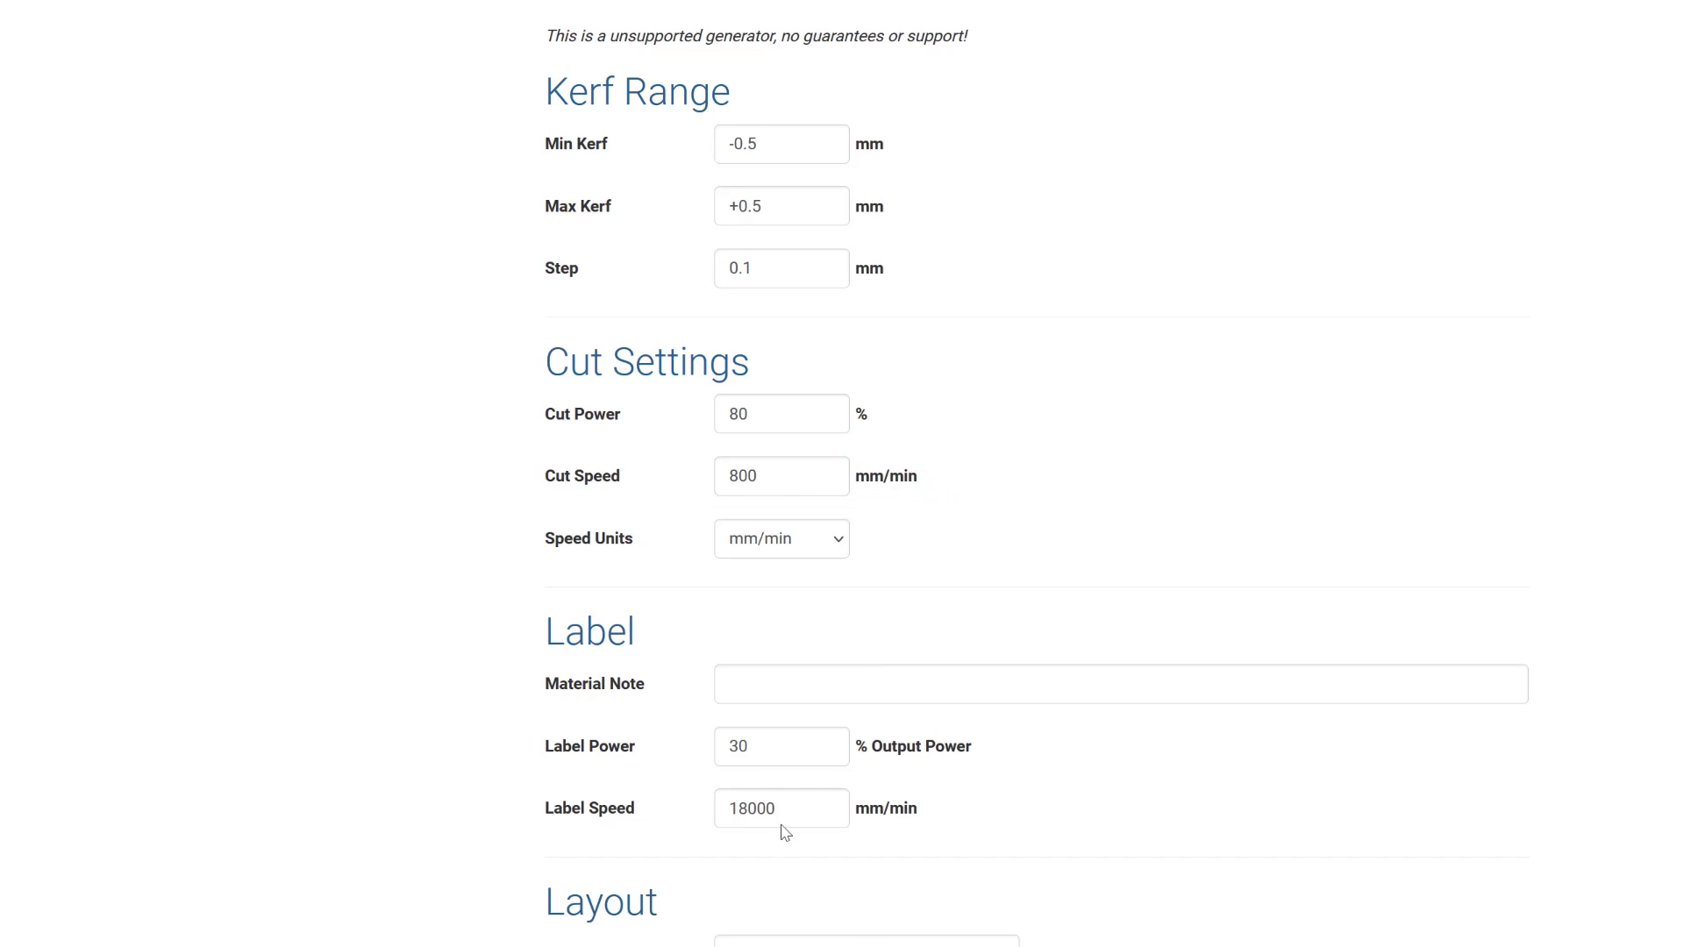
pyautogui.scroll(9, 1159, 350)
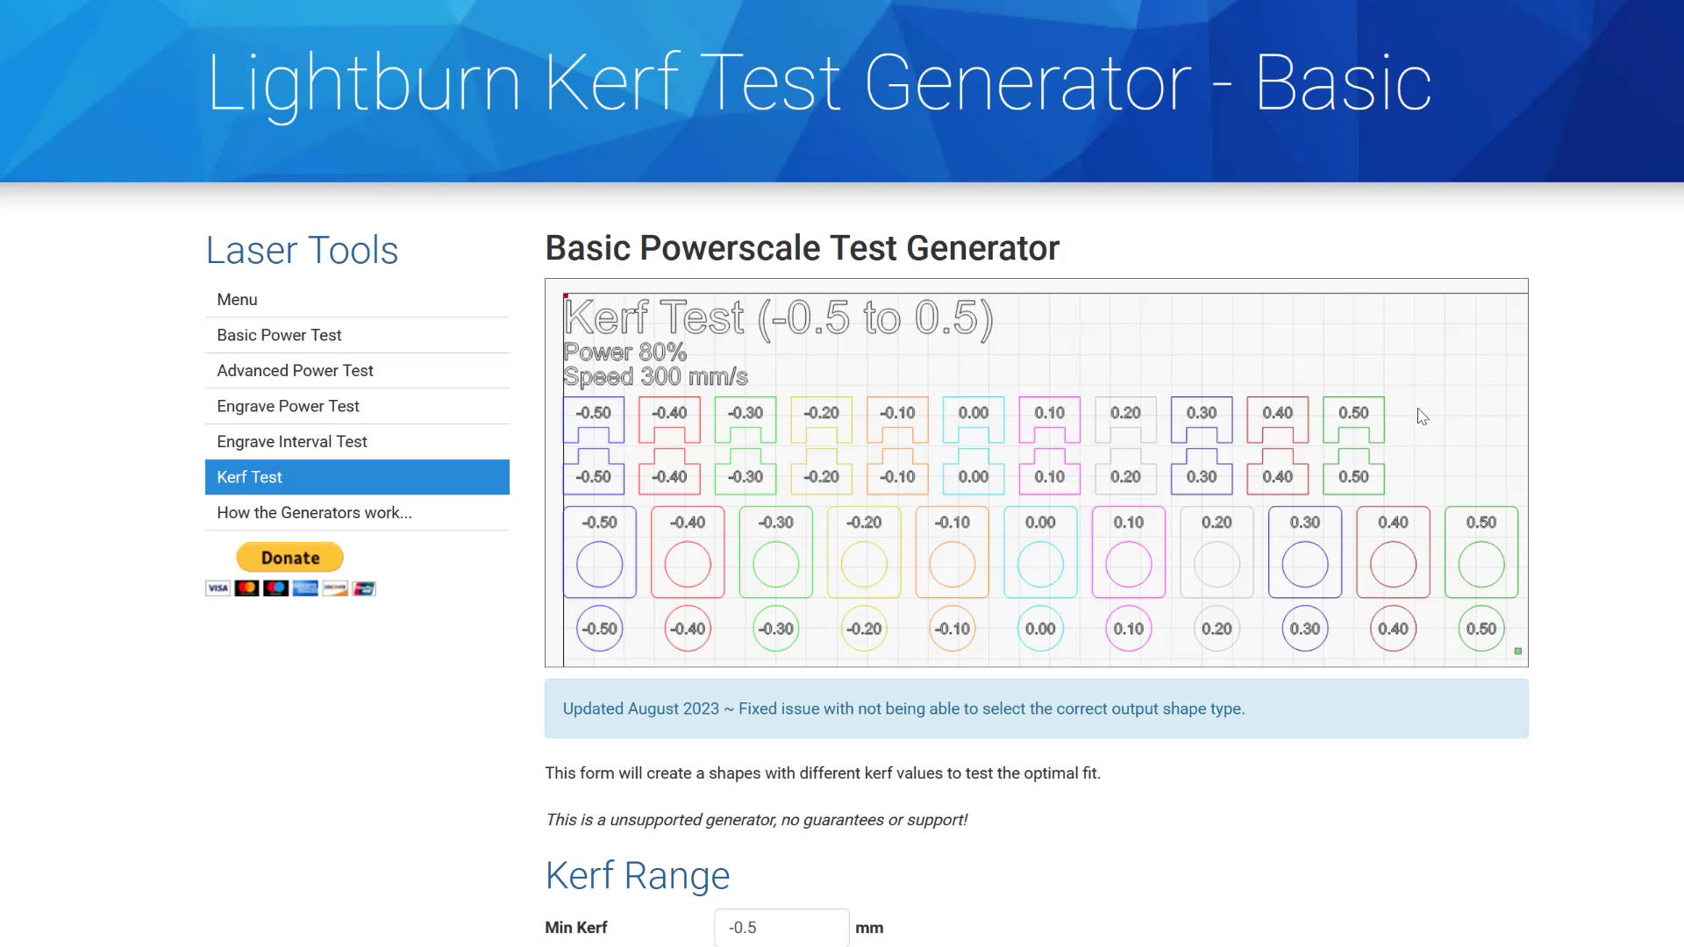
# Step: Choose Circle into Hole as the test shape and generate the LightBurn kerf test file
pyautogui.scroll(-12, 1097, 716)
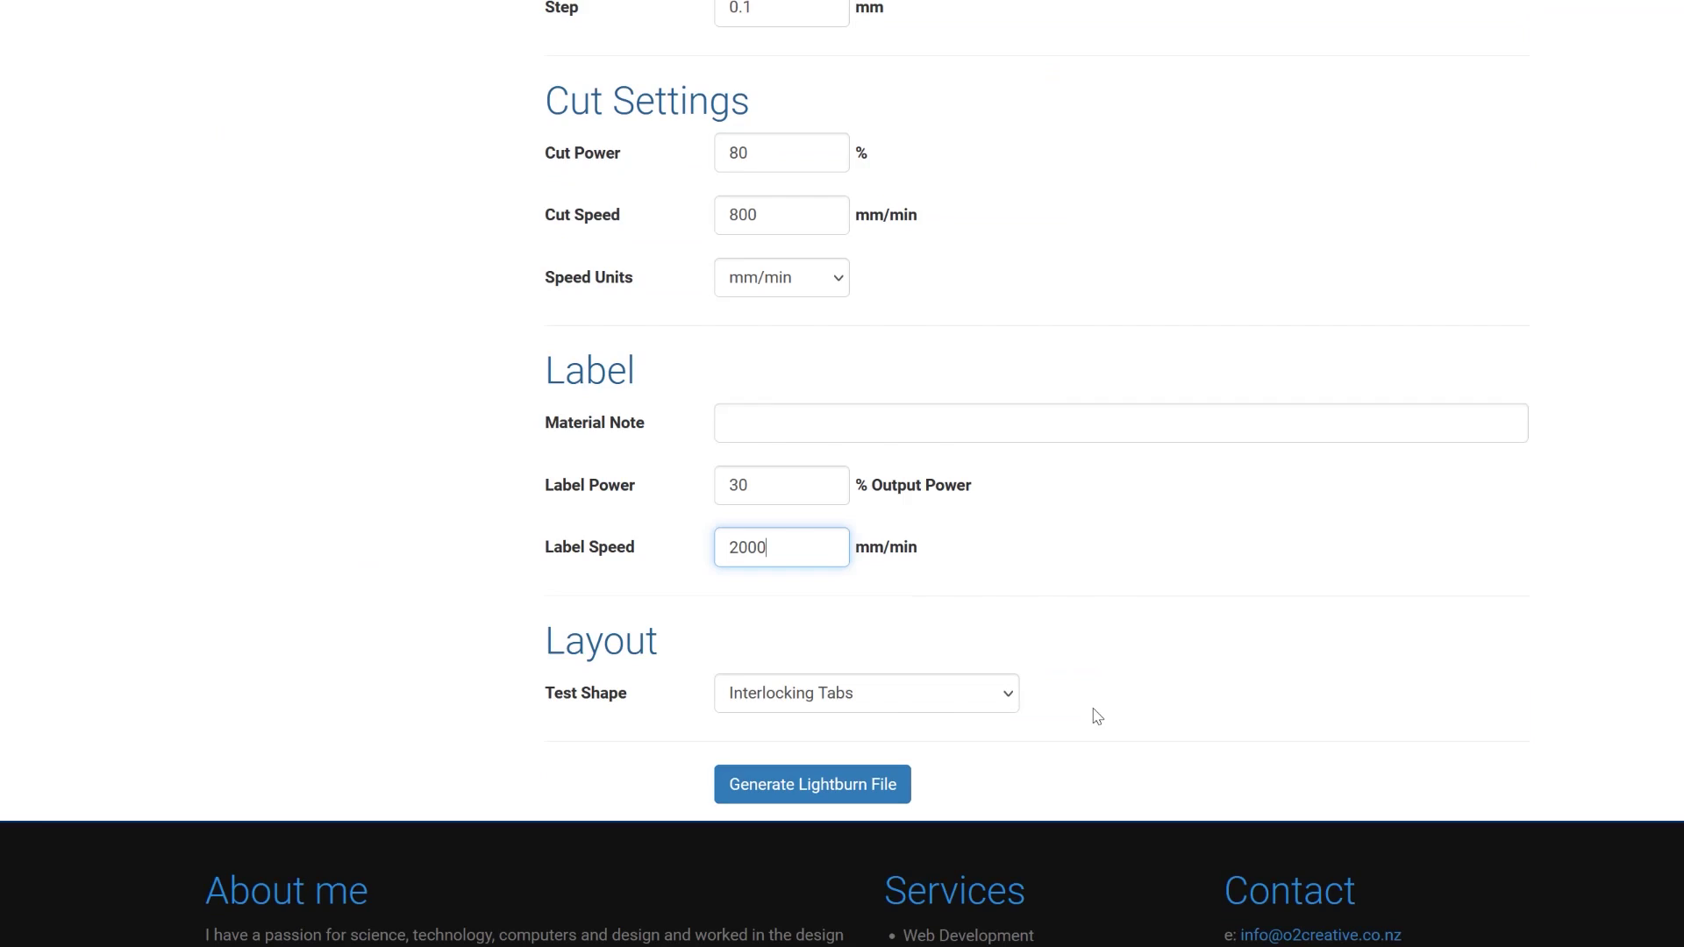
pyautogui.click(964, 691)
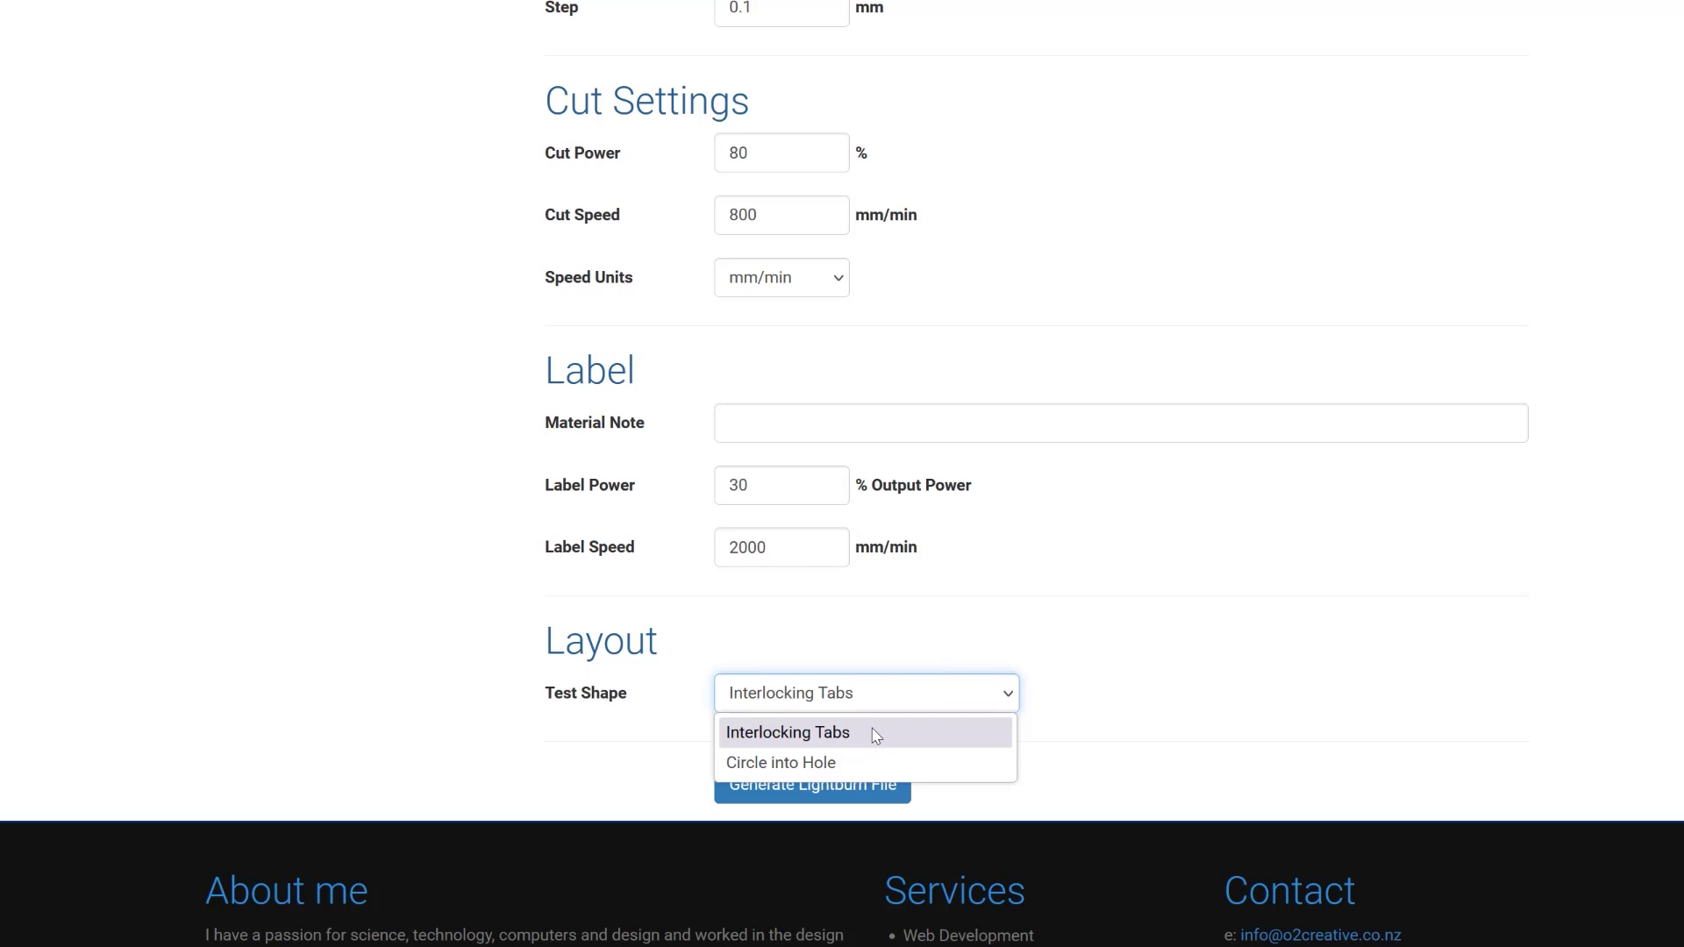
pyautogui.click(850, 768)
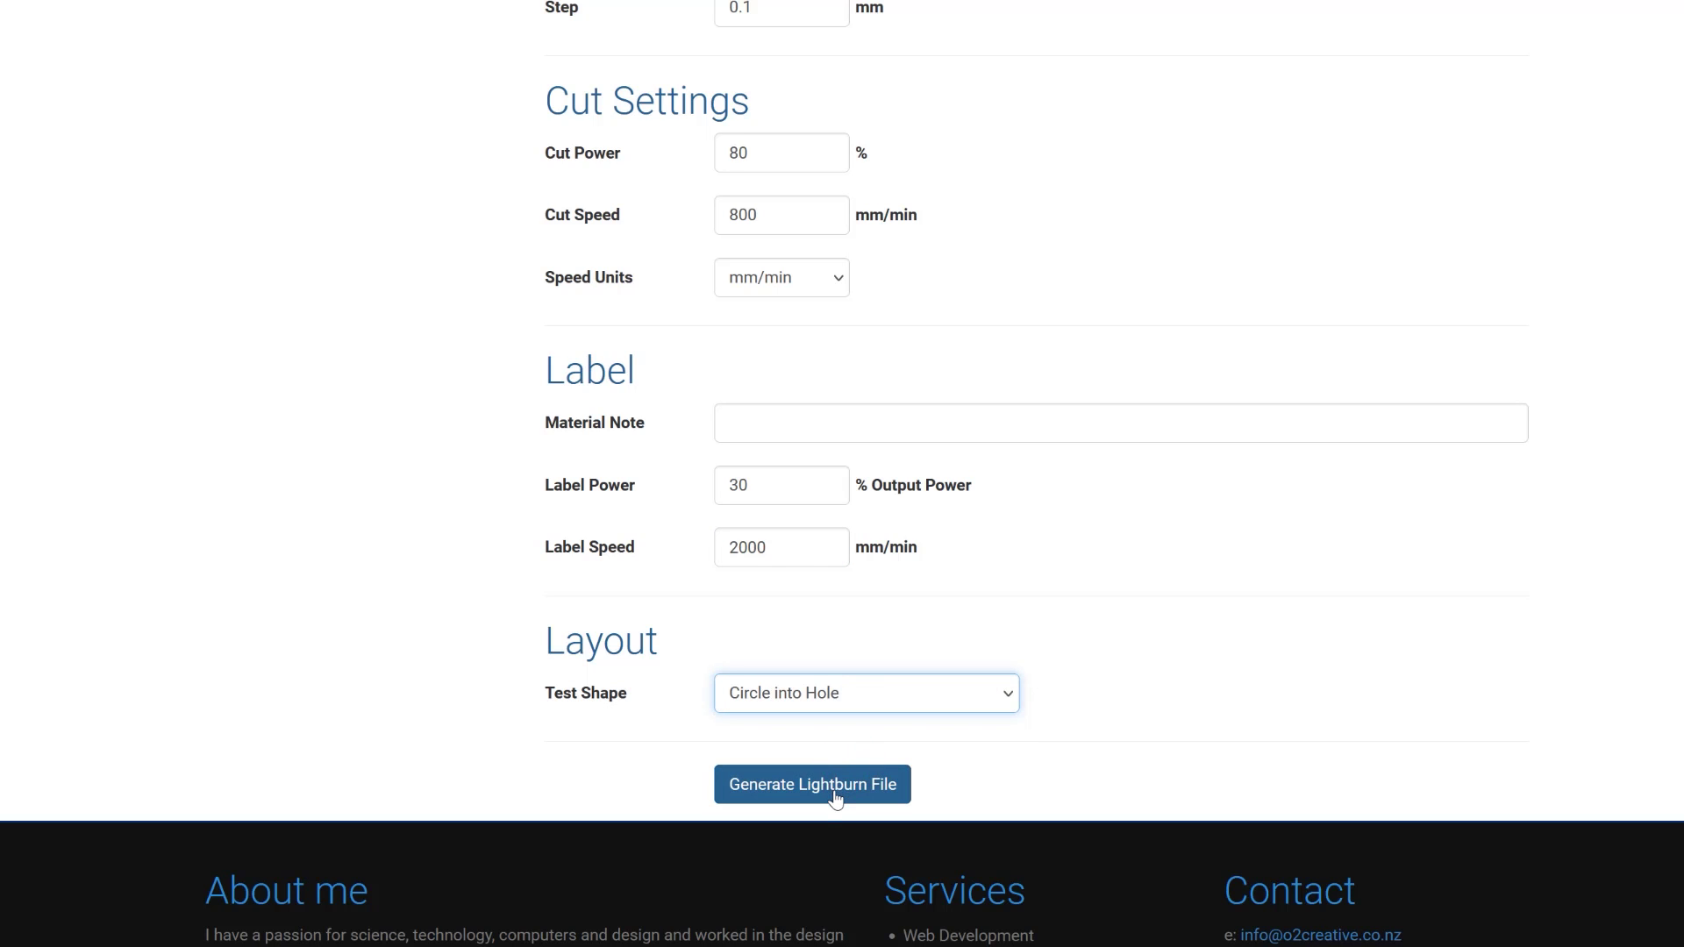
pyautogui.click(835, 793)
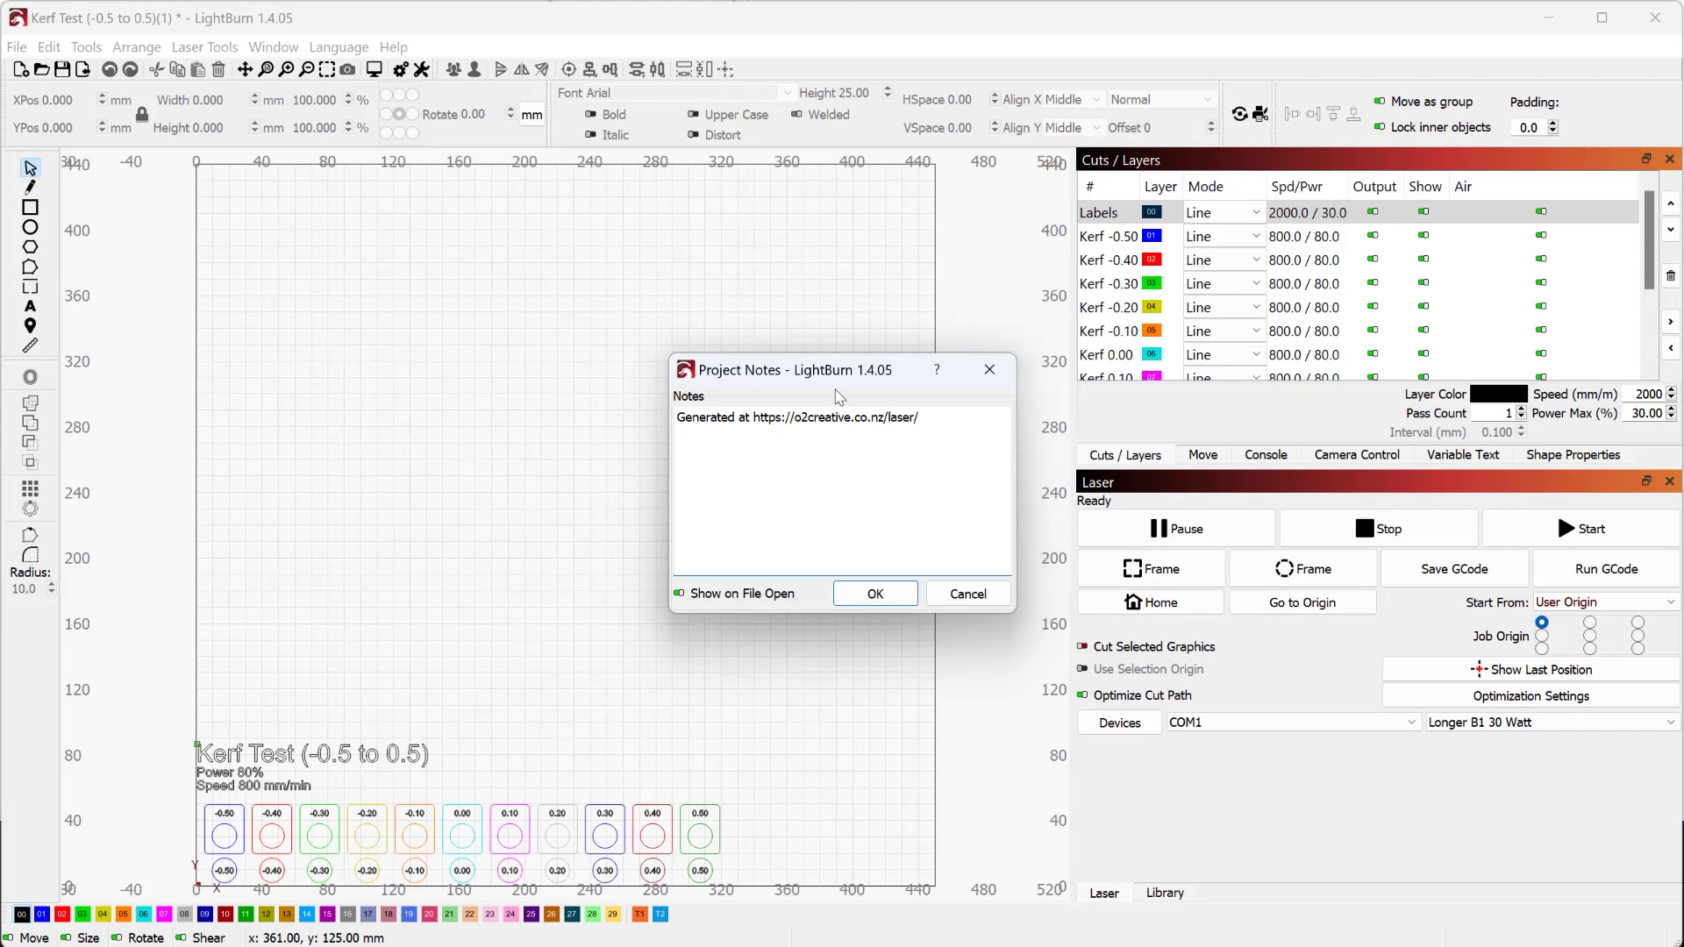
# Step: Dismiss the project notes, delete the Kerf Test title text, and select the Labels layer
pyautogui.click(874, 594)
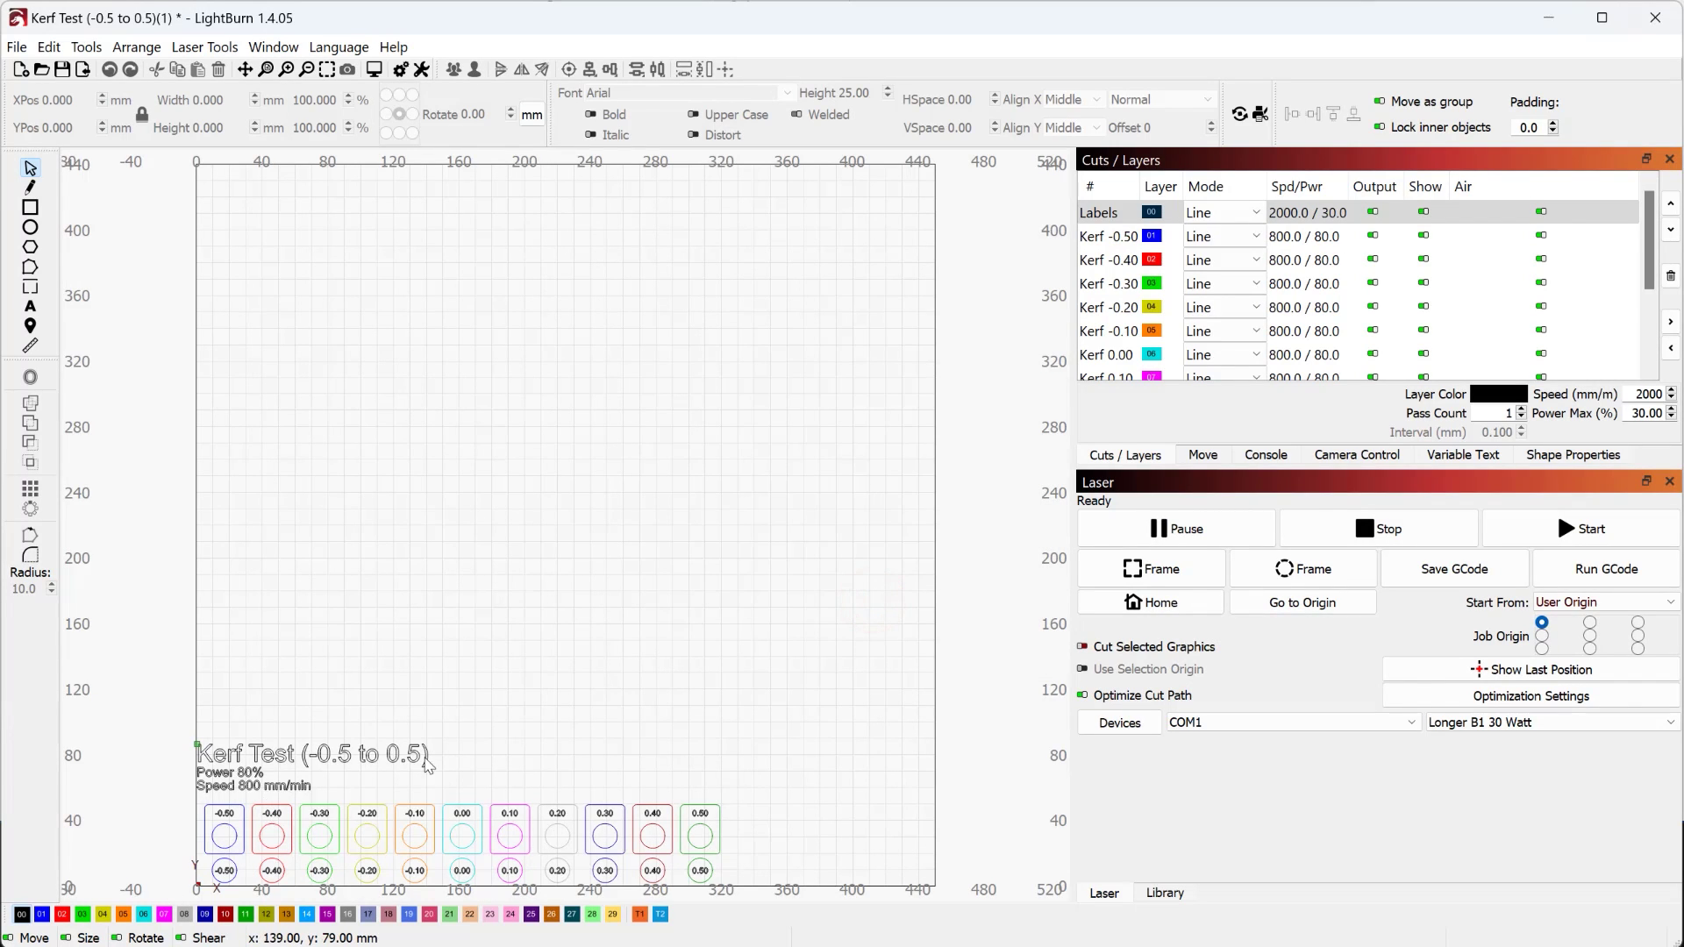
pyautogui.click(372, 794)
pyautogui.press('Delete')
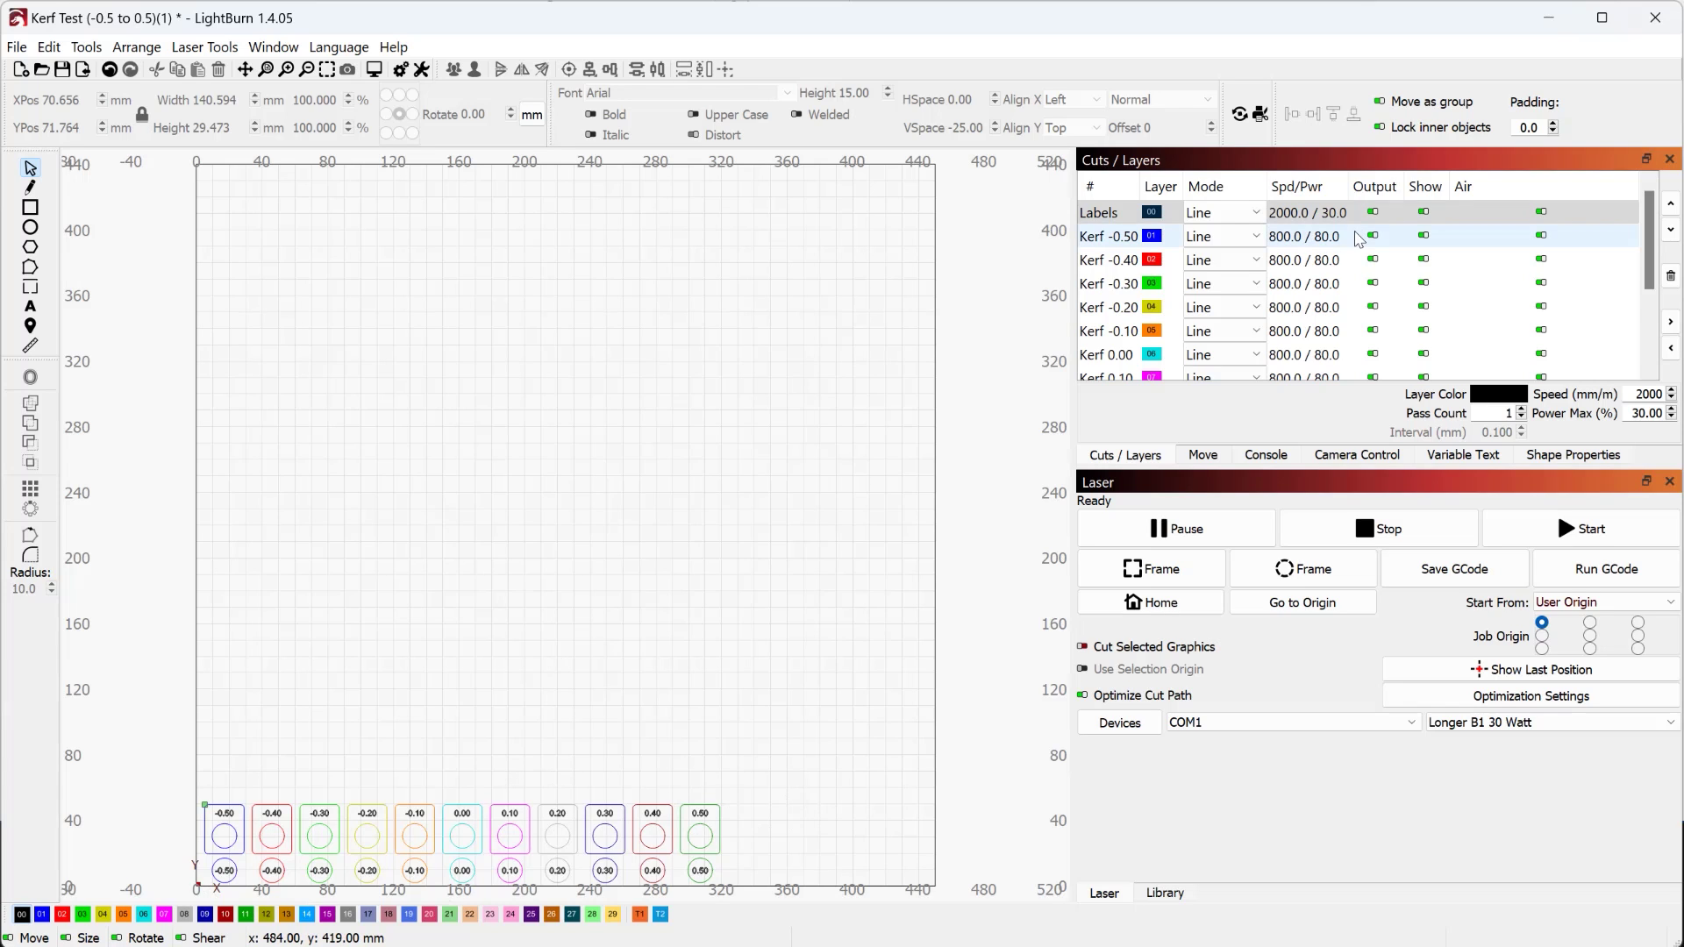
pyautogui.click(1262, 218)
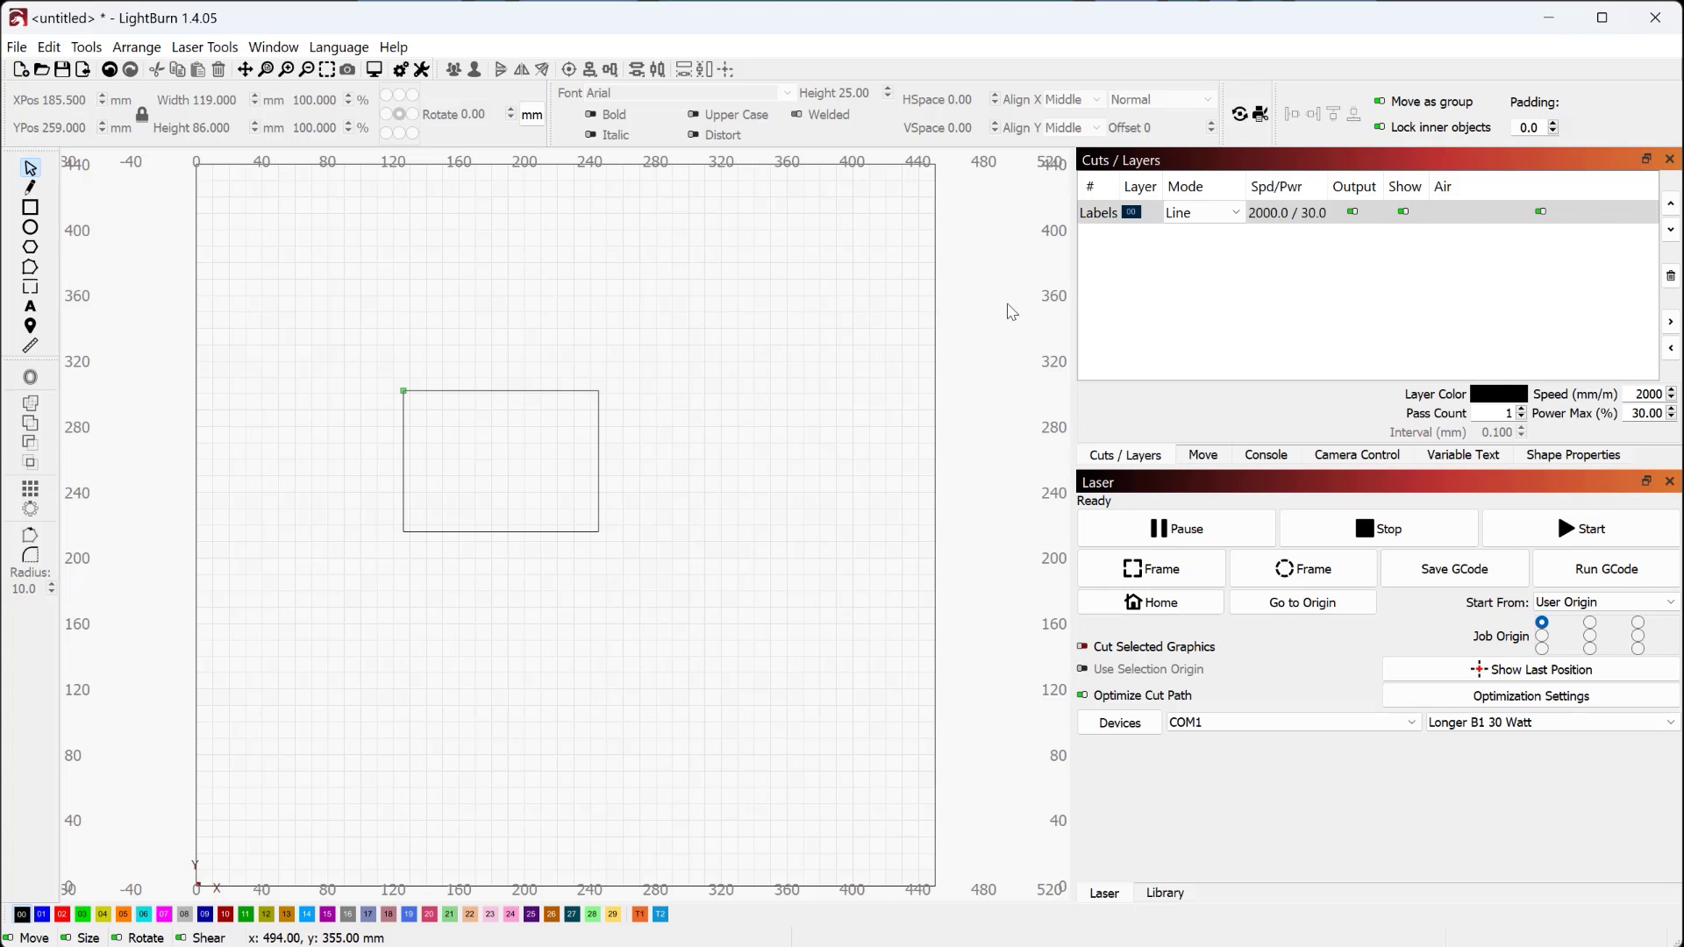
# Step: Set the Labels layer kerf offset to a positive 0.100 mm and confirm the cut settings
pyautogui.doubleClick(1457, 218)
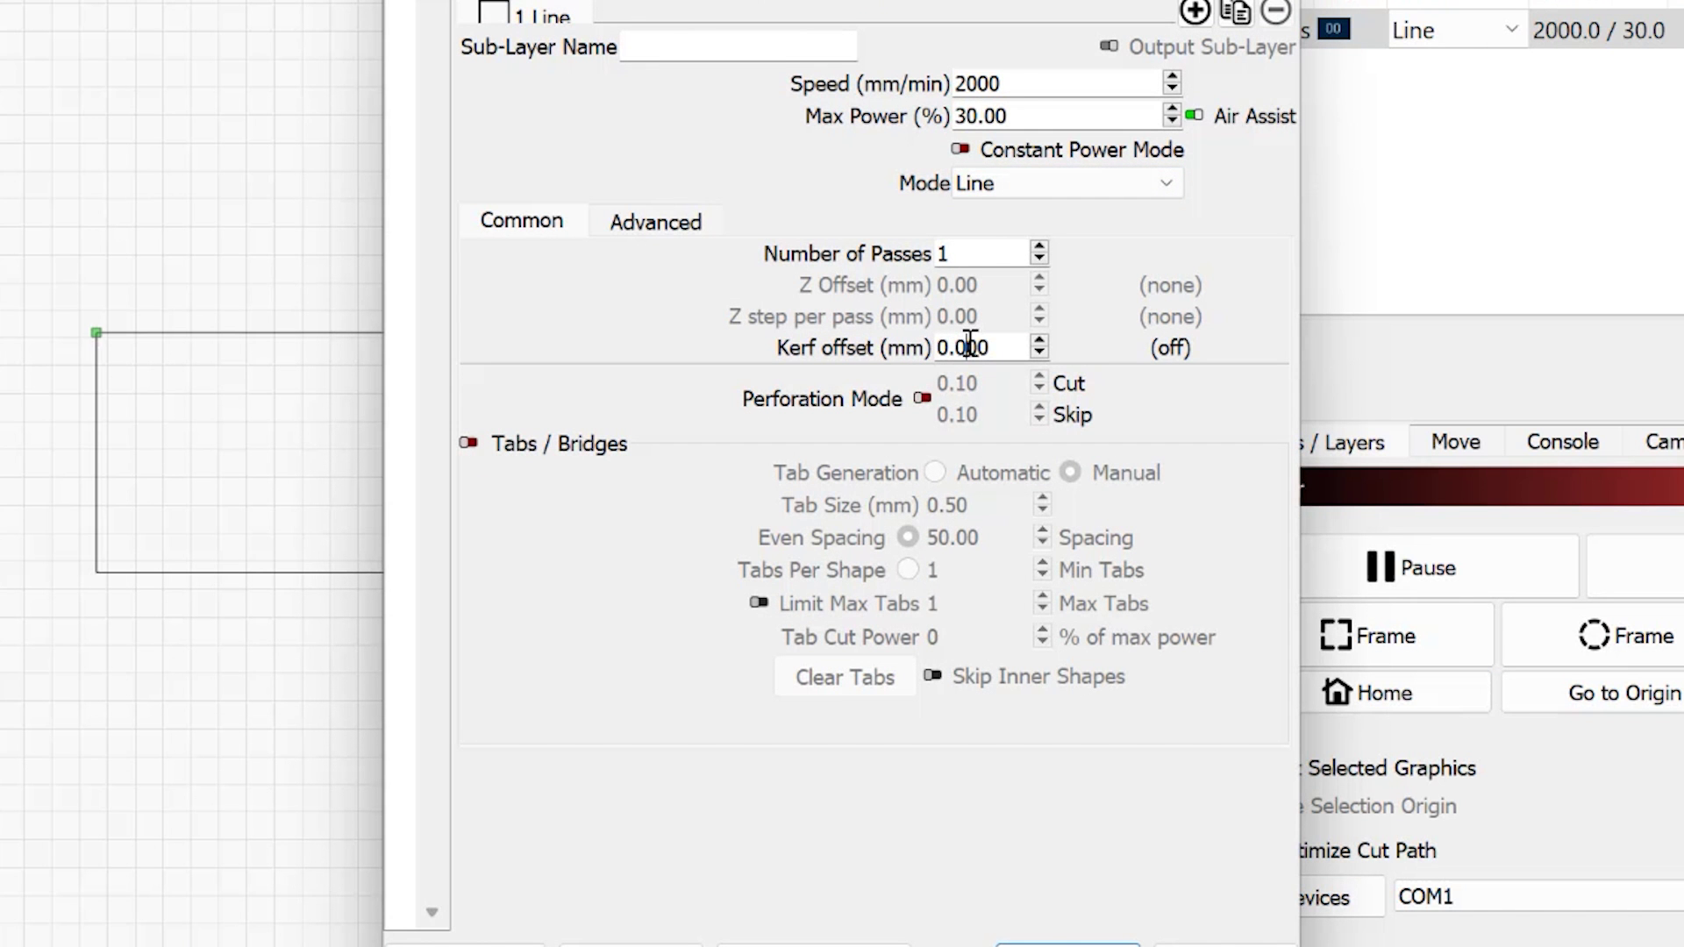
pyautogui.click(969, 347)
pyautogui.write('1')
pyautogui.press('Home')
pyautogui.write('-')
pyautogui.press('BackSpace')
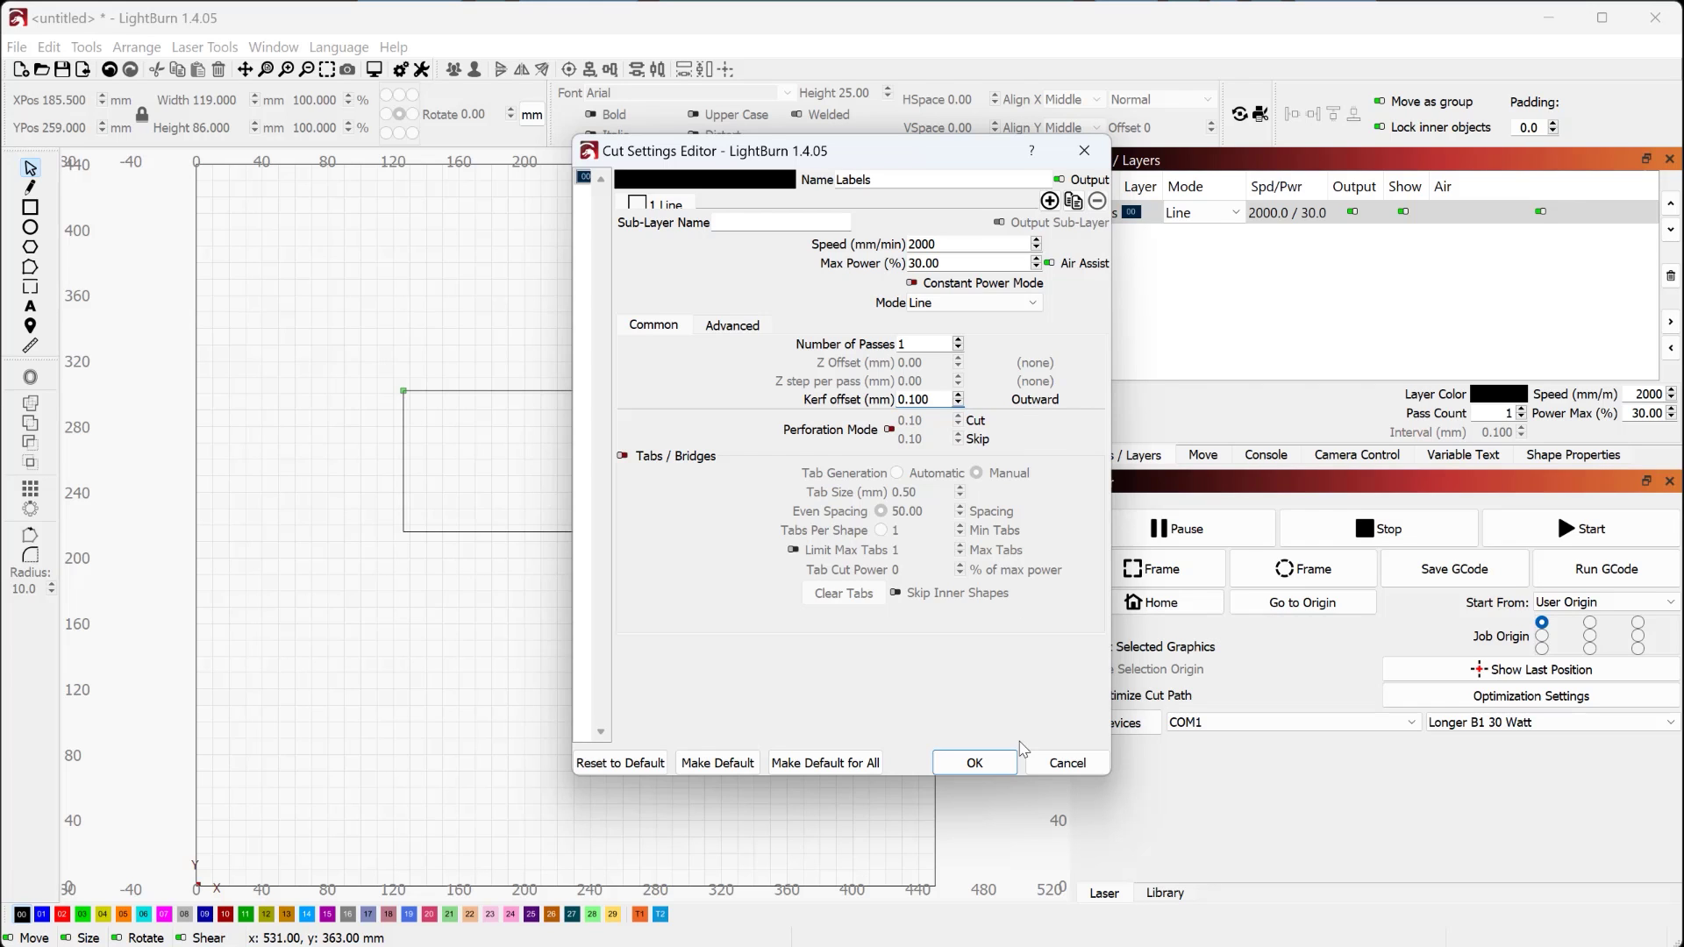
pyautogui.click(981, 763)
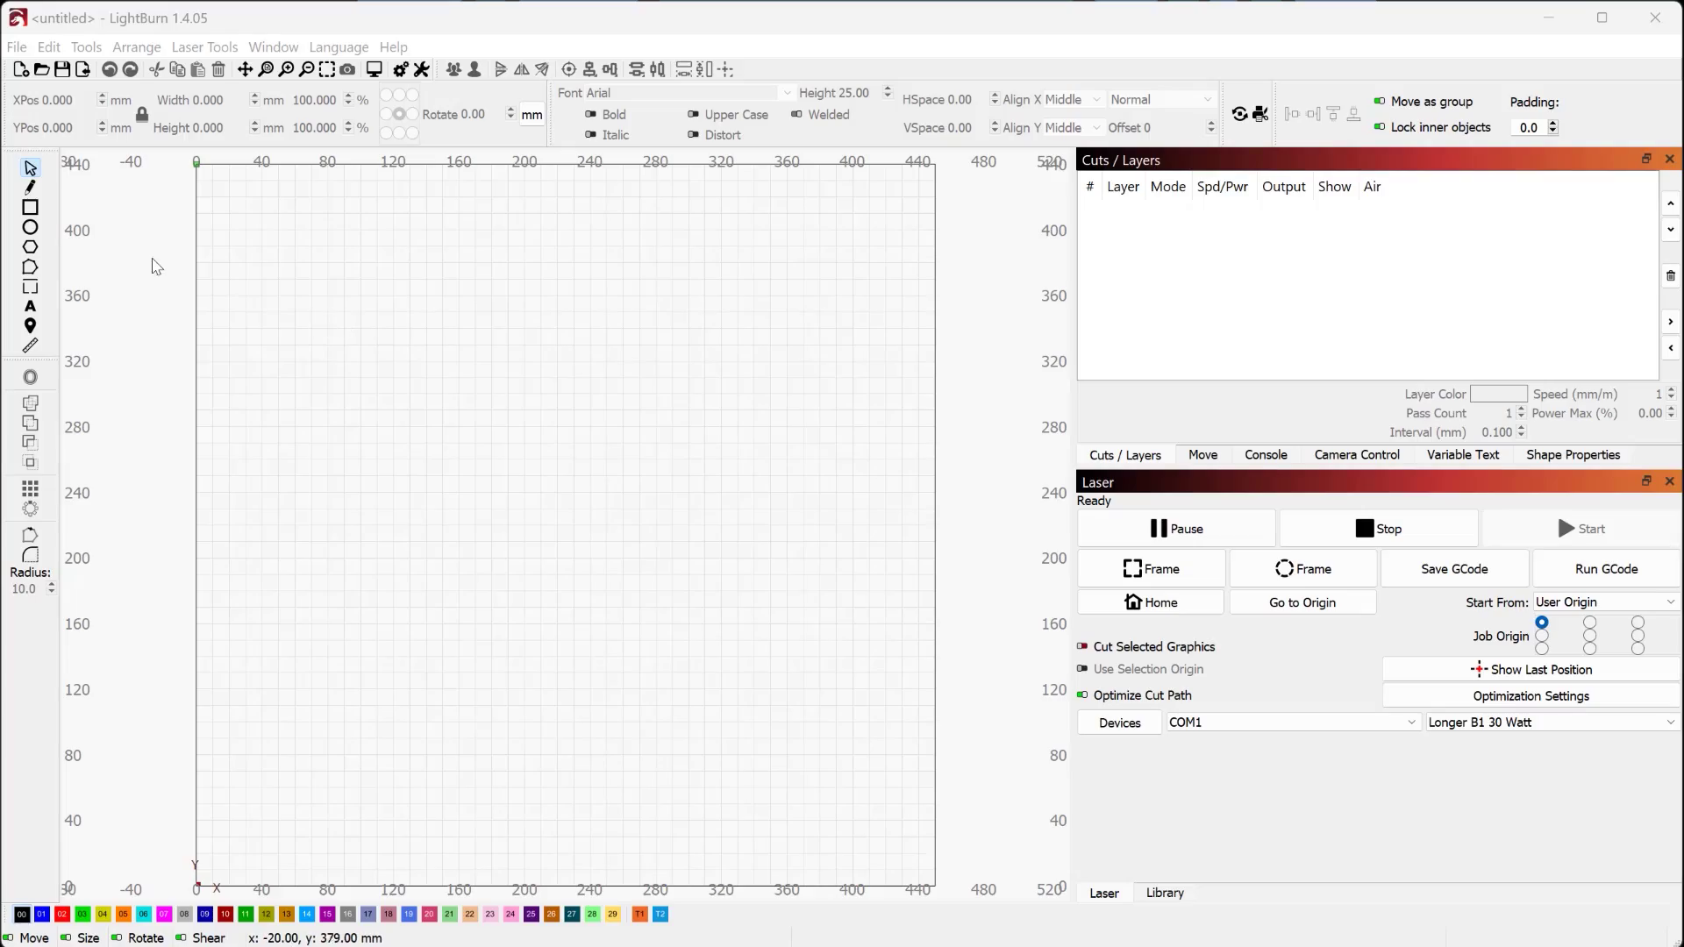
# Step: Select the Rectangle tool in the left toolbar
pyautogui.click(31, 211)
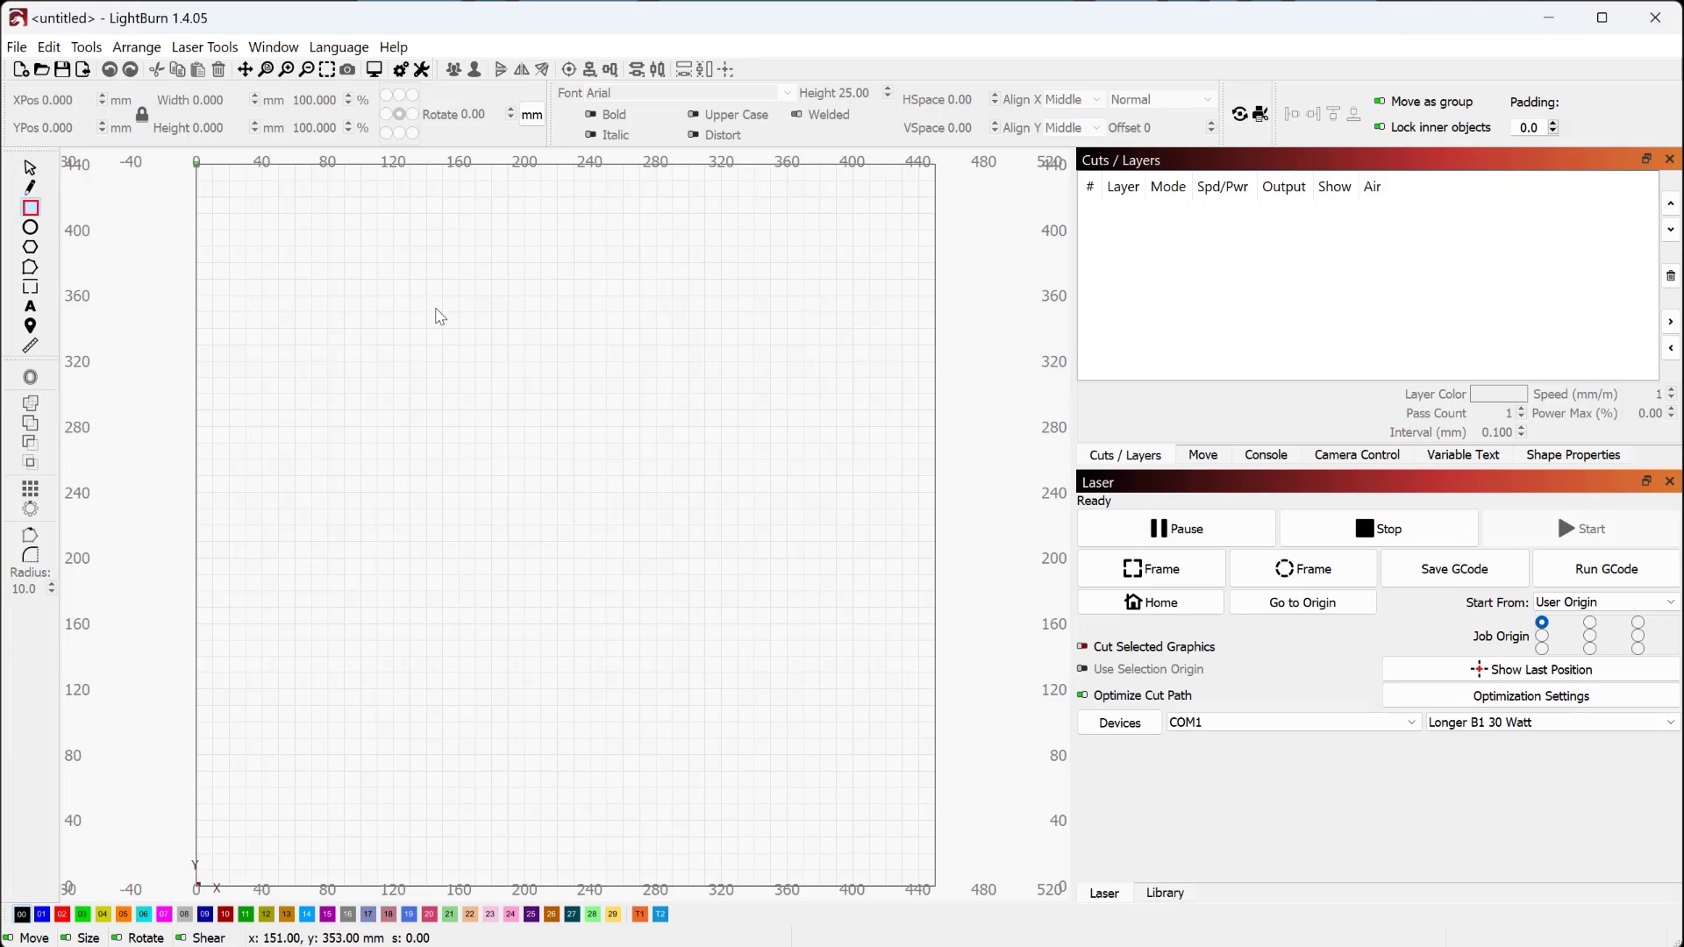
# Step: Draw a 100 × 100 mm square and open the cut settings for its Labels layer
pyautogui.moveTo(588, 403); pyautogui.dragTo(581, 481)
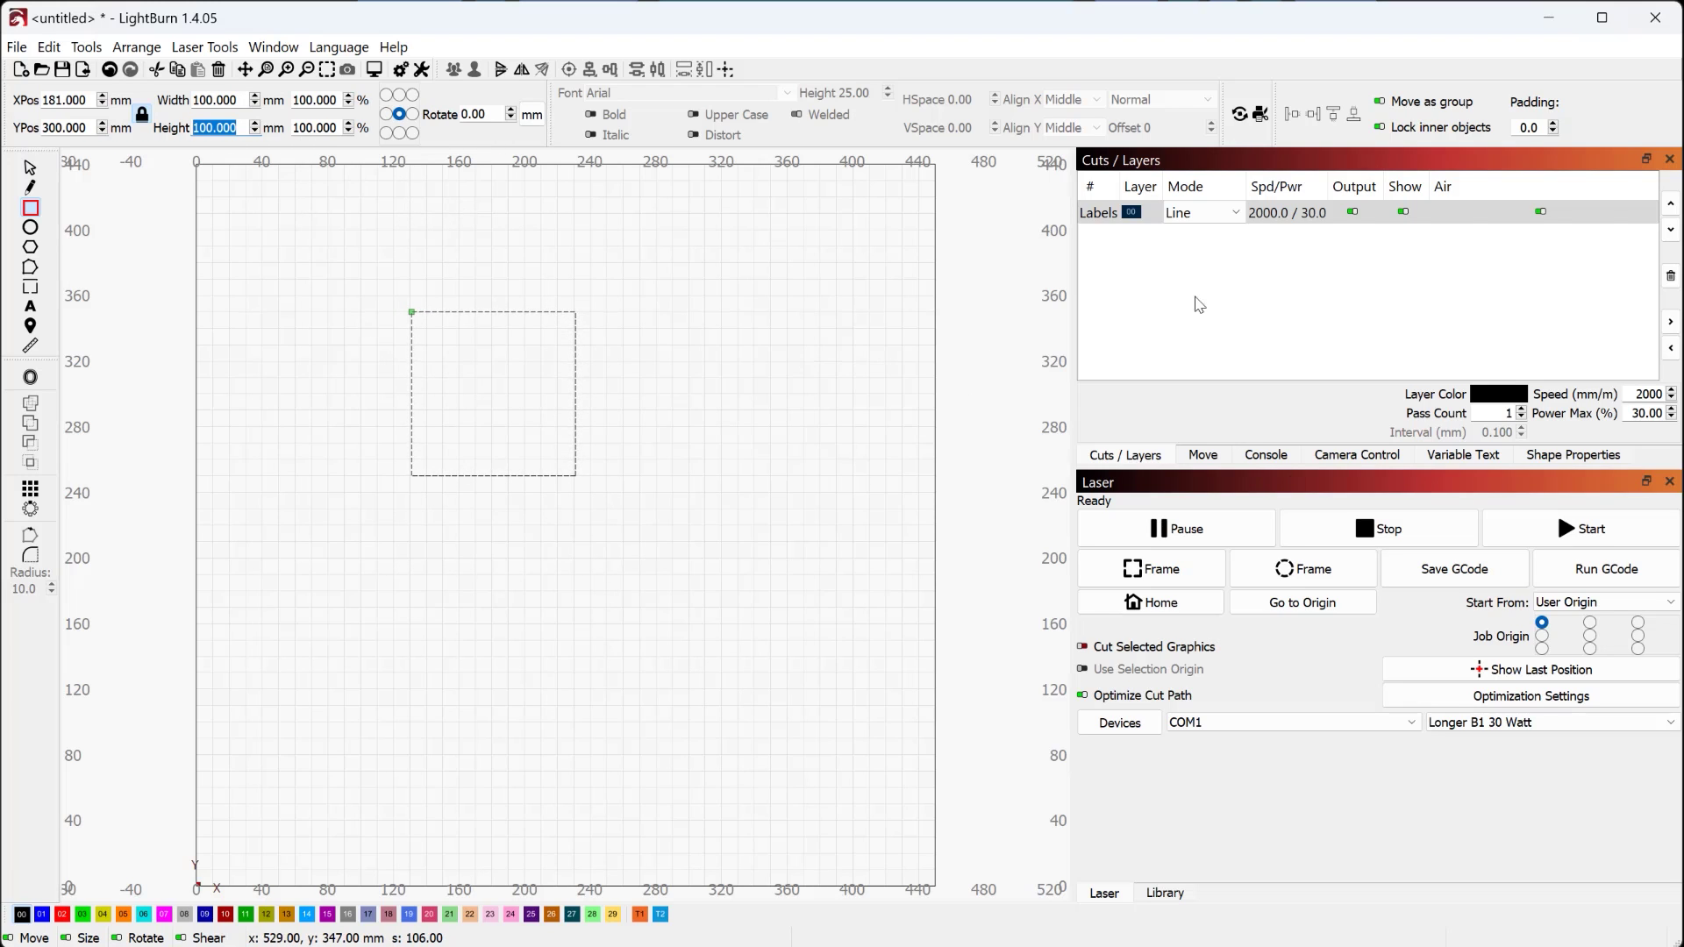
pyautogui.doubleClick(1267, 213)
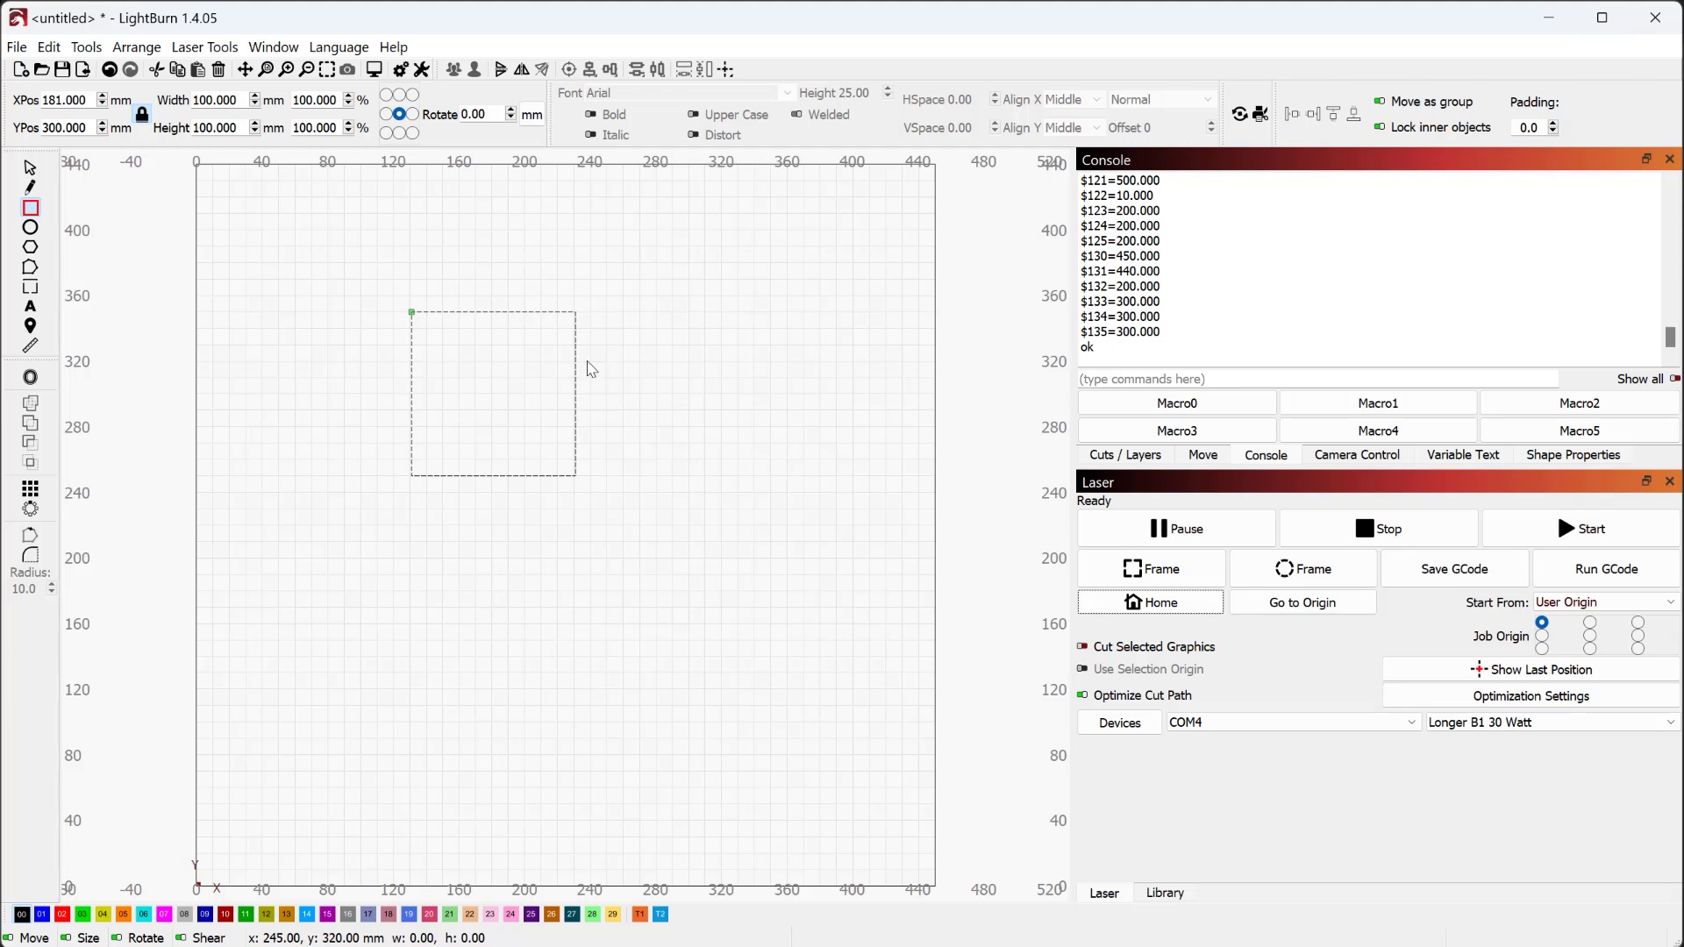
# Step: Calibrate the X axis from a measured 100.125 mm, writing 80.2597 steps per mm over 80.36
pyautogui.click(49, 47)
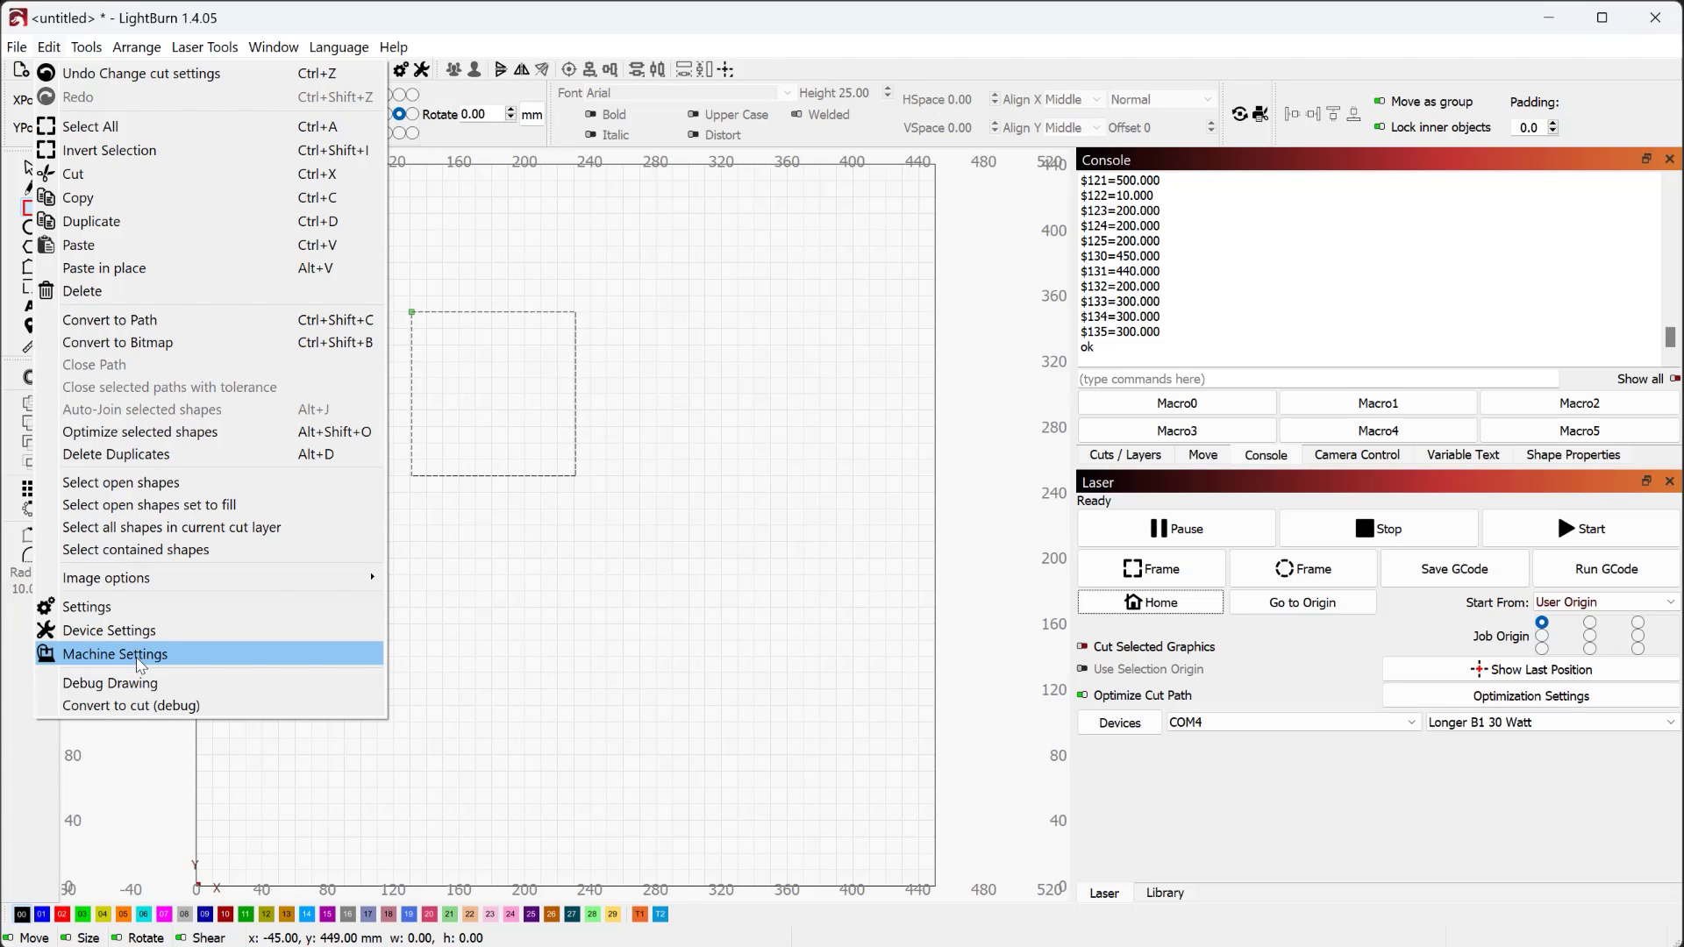
pyautogui.click(137, 663)
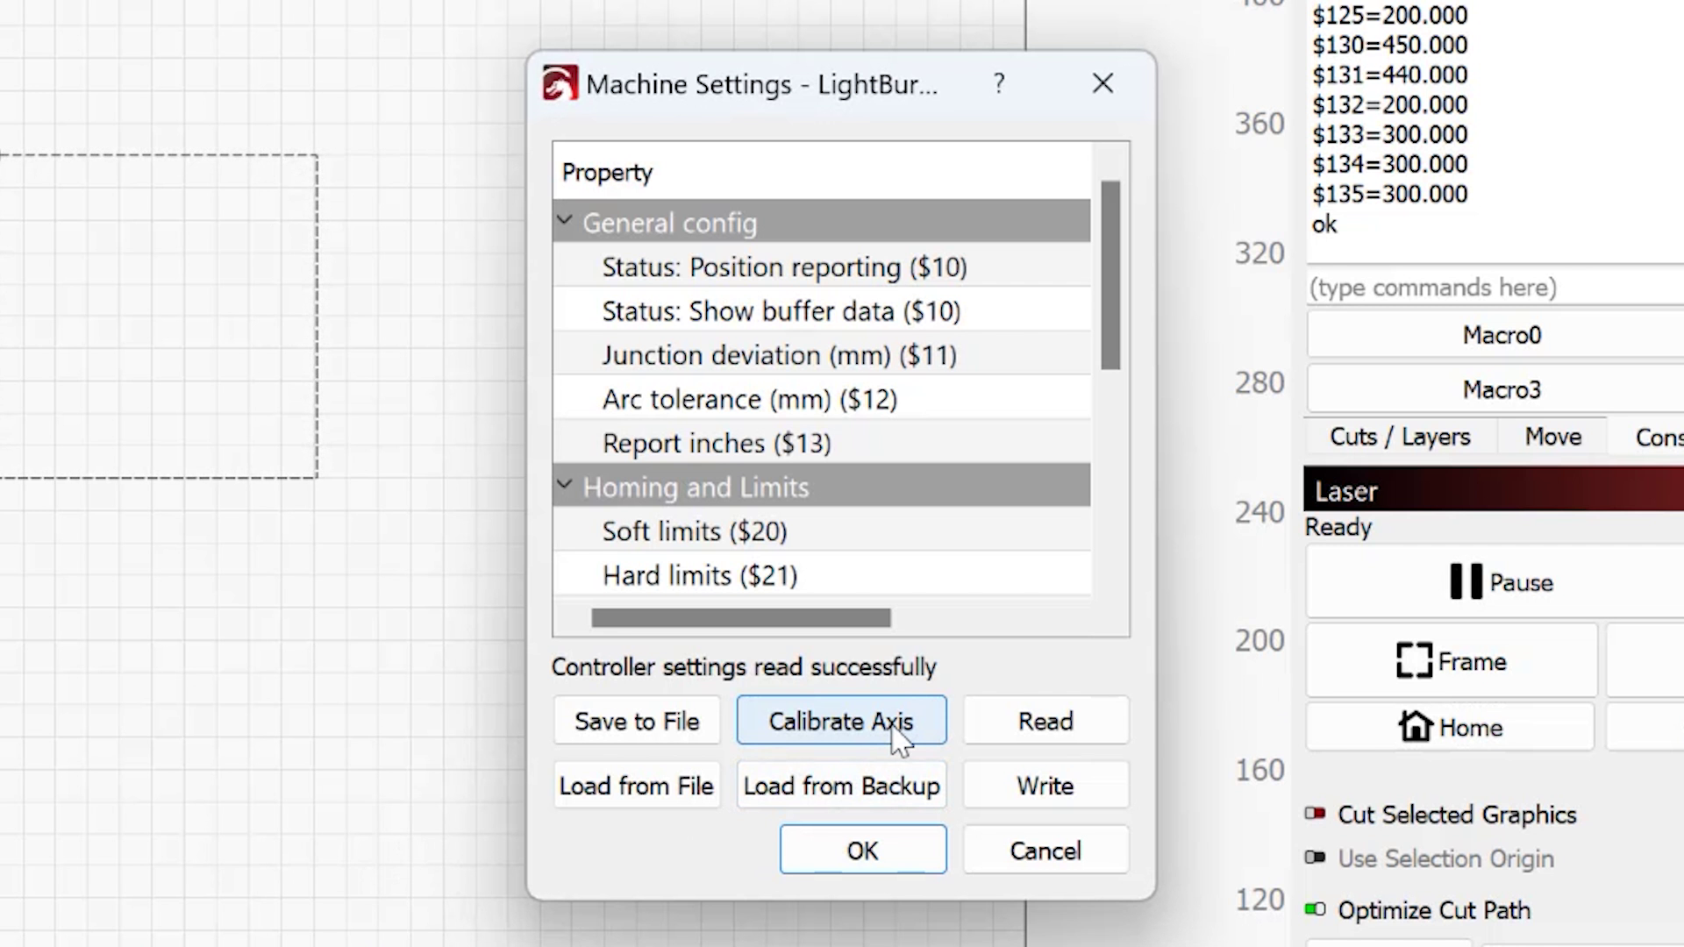
pyautogui.click(897, 736)
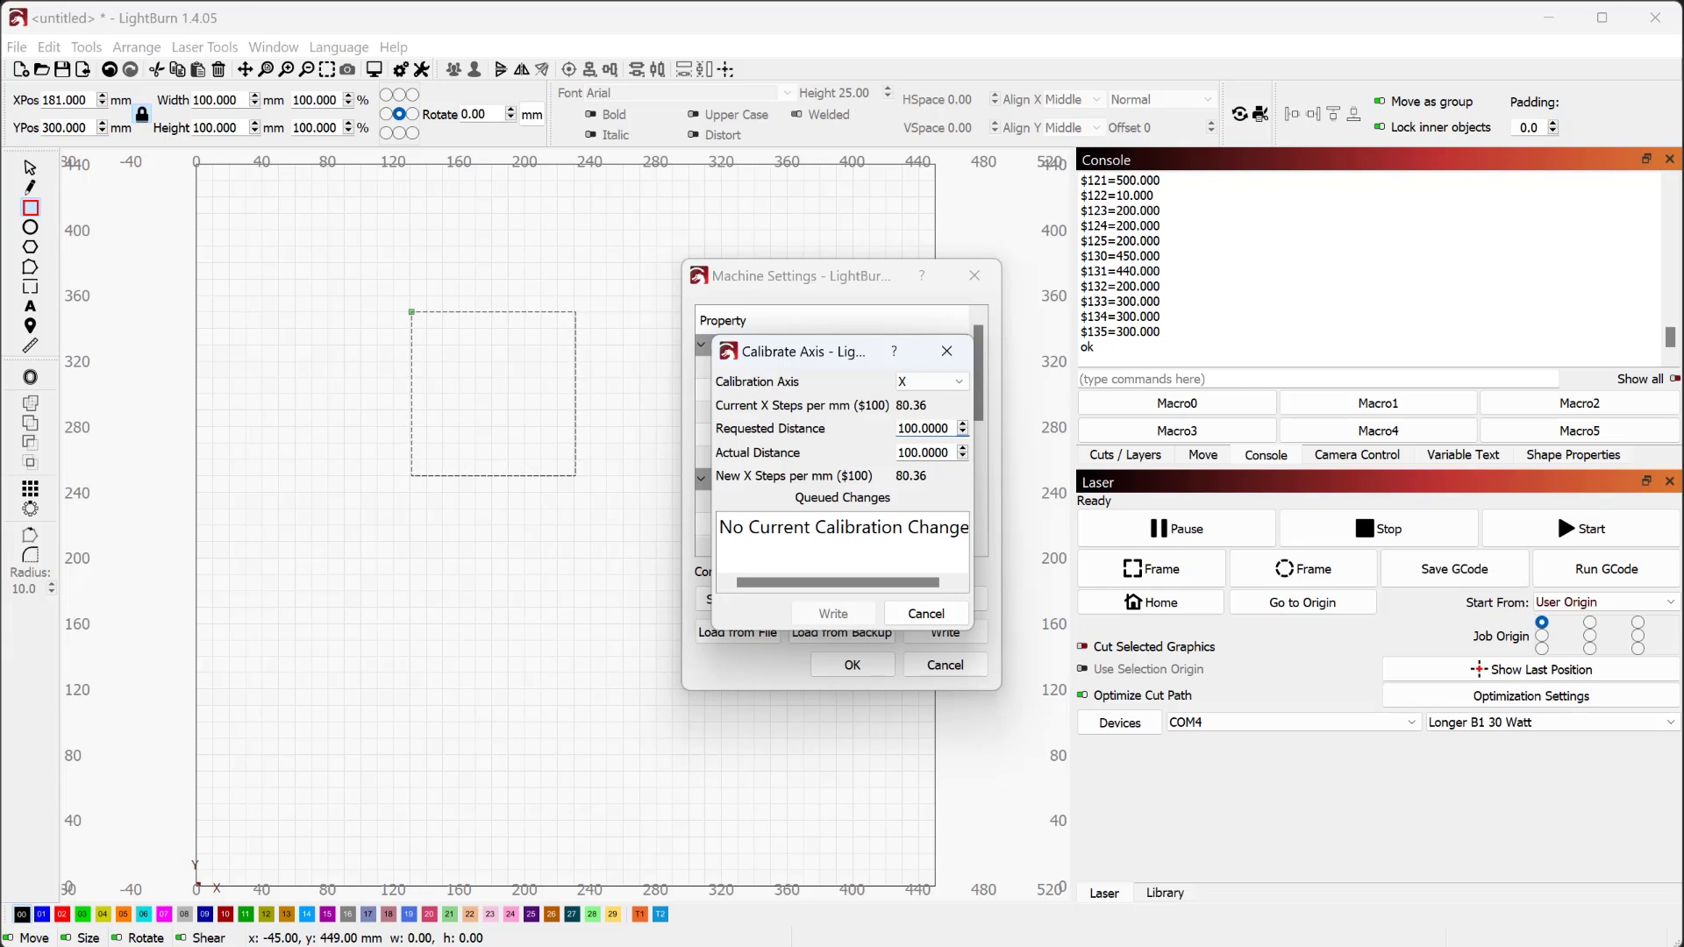
pyautogui.hotkey('alt', 'Tab')
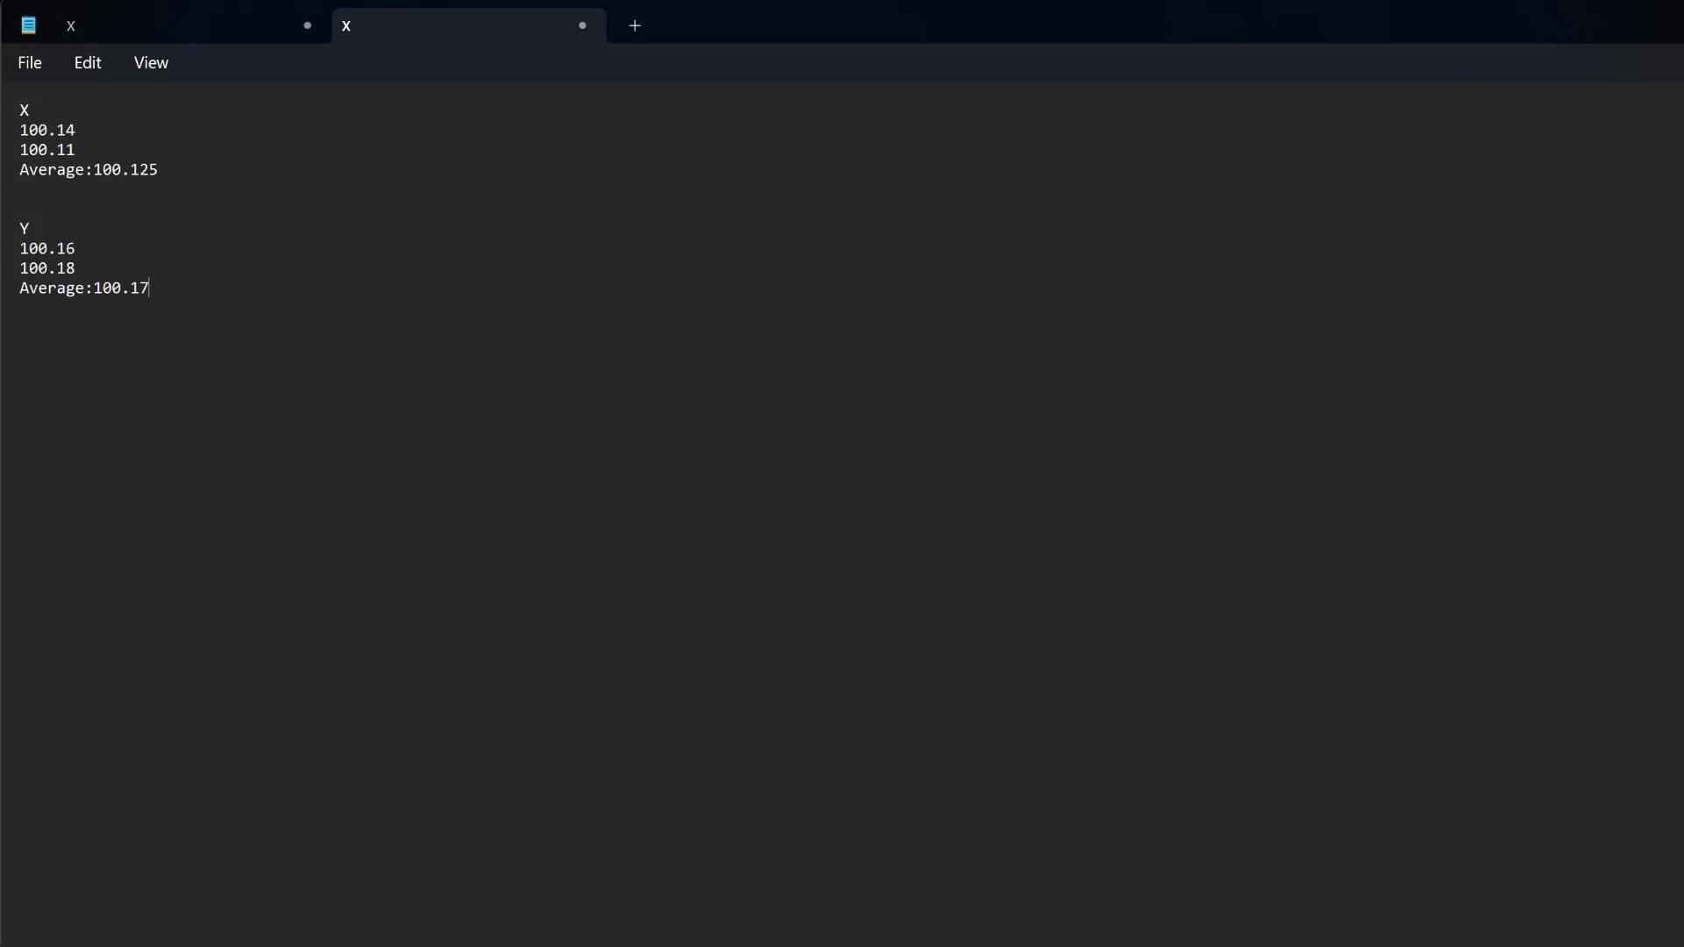
pyautogui.hotkey('alt', 'Tab')
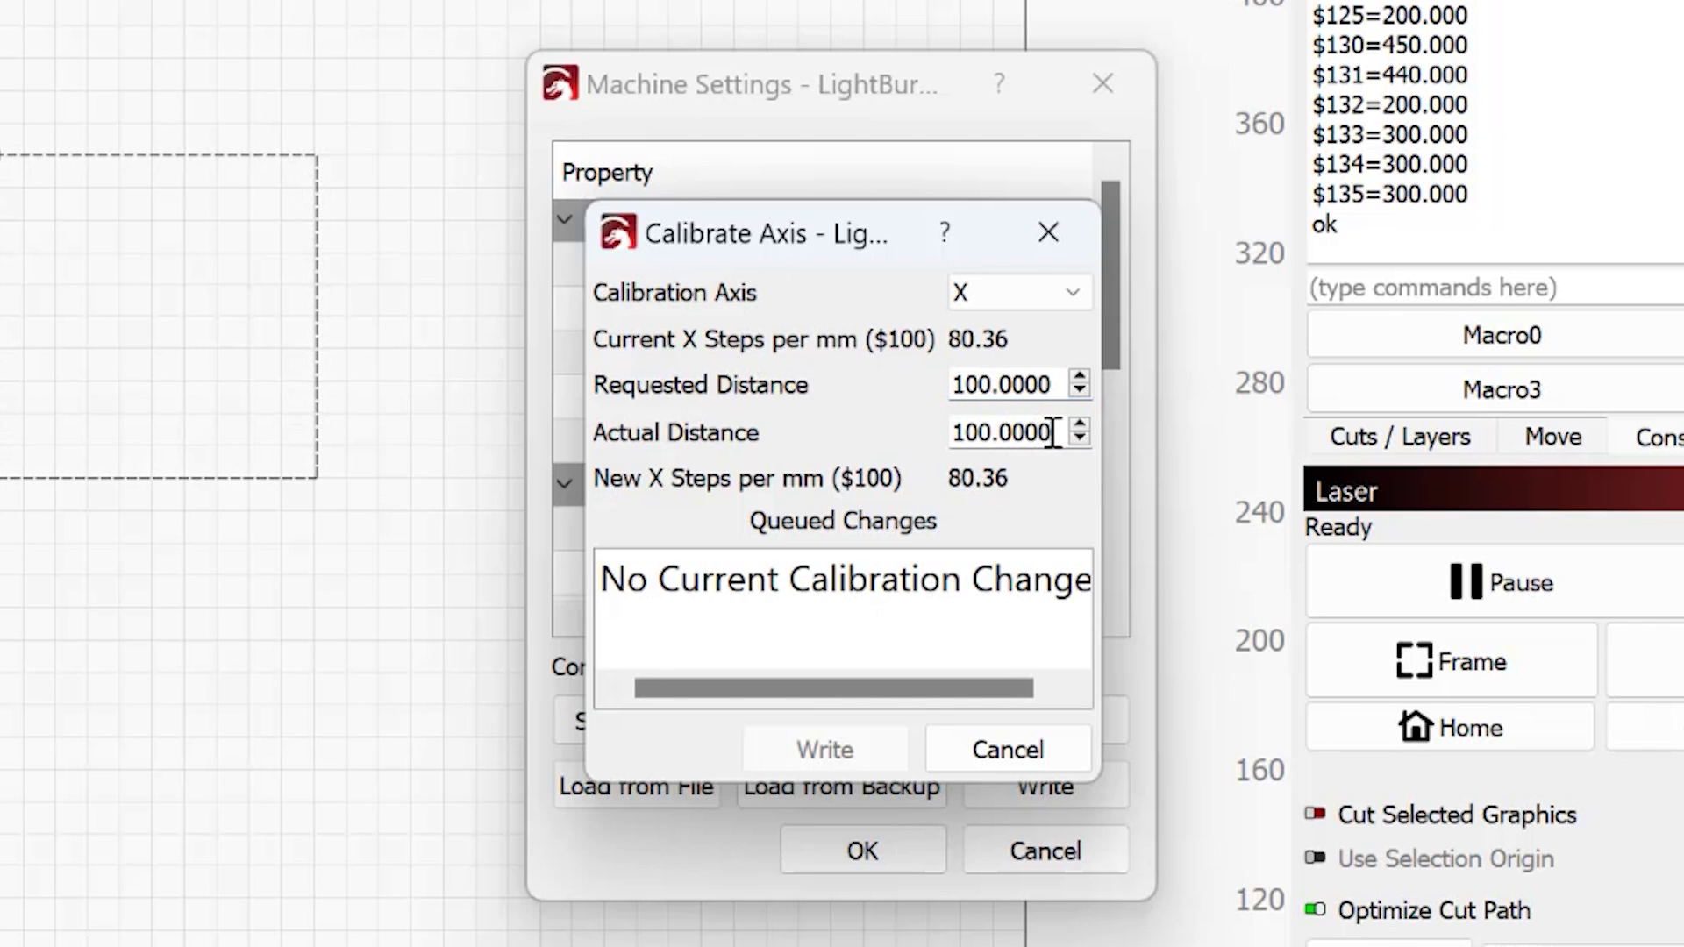
pyautogui.write('125')
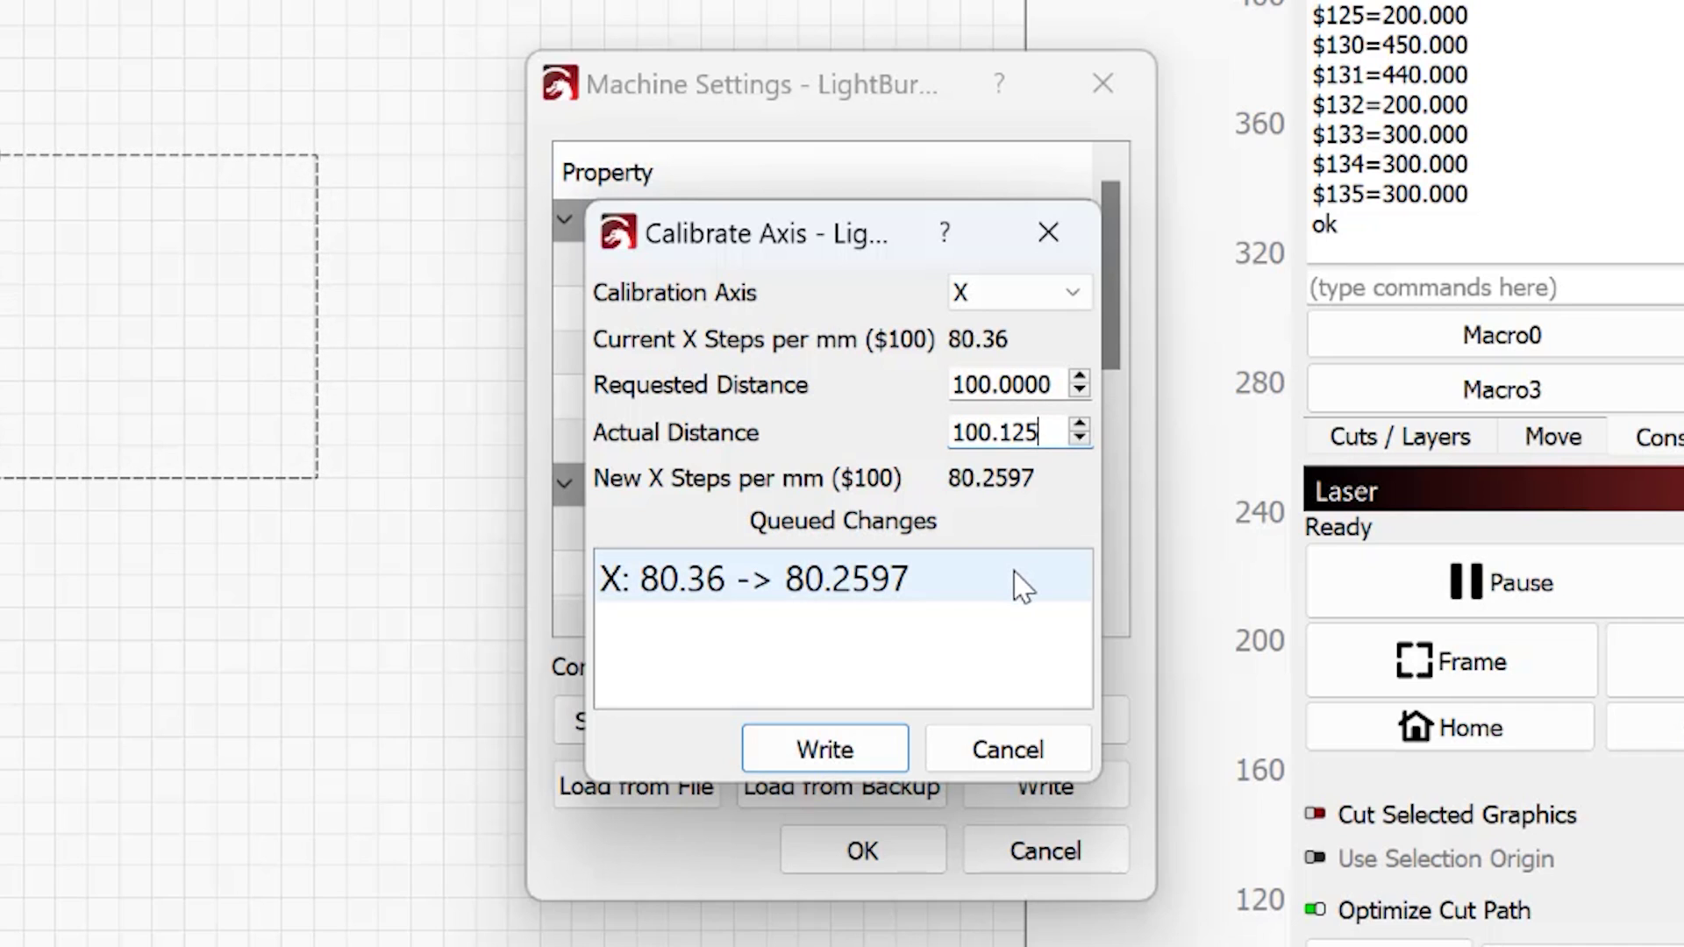
pyautogui.click(623, 591)
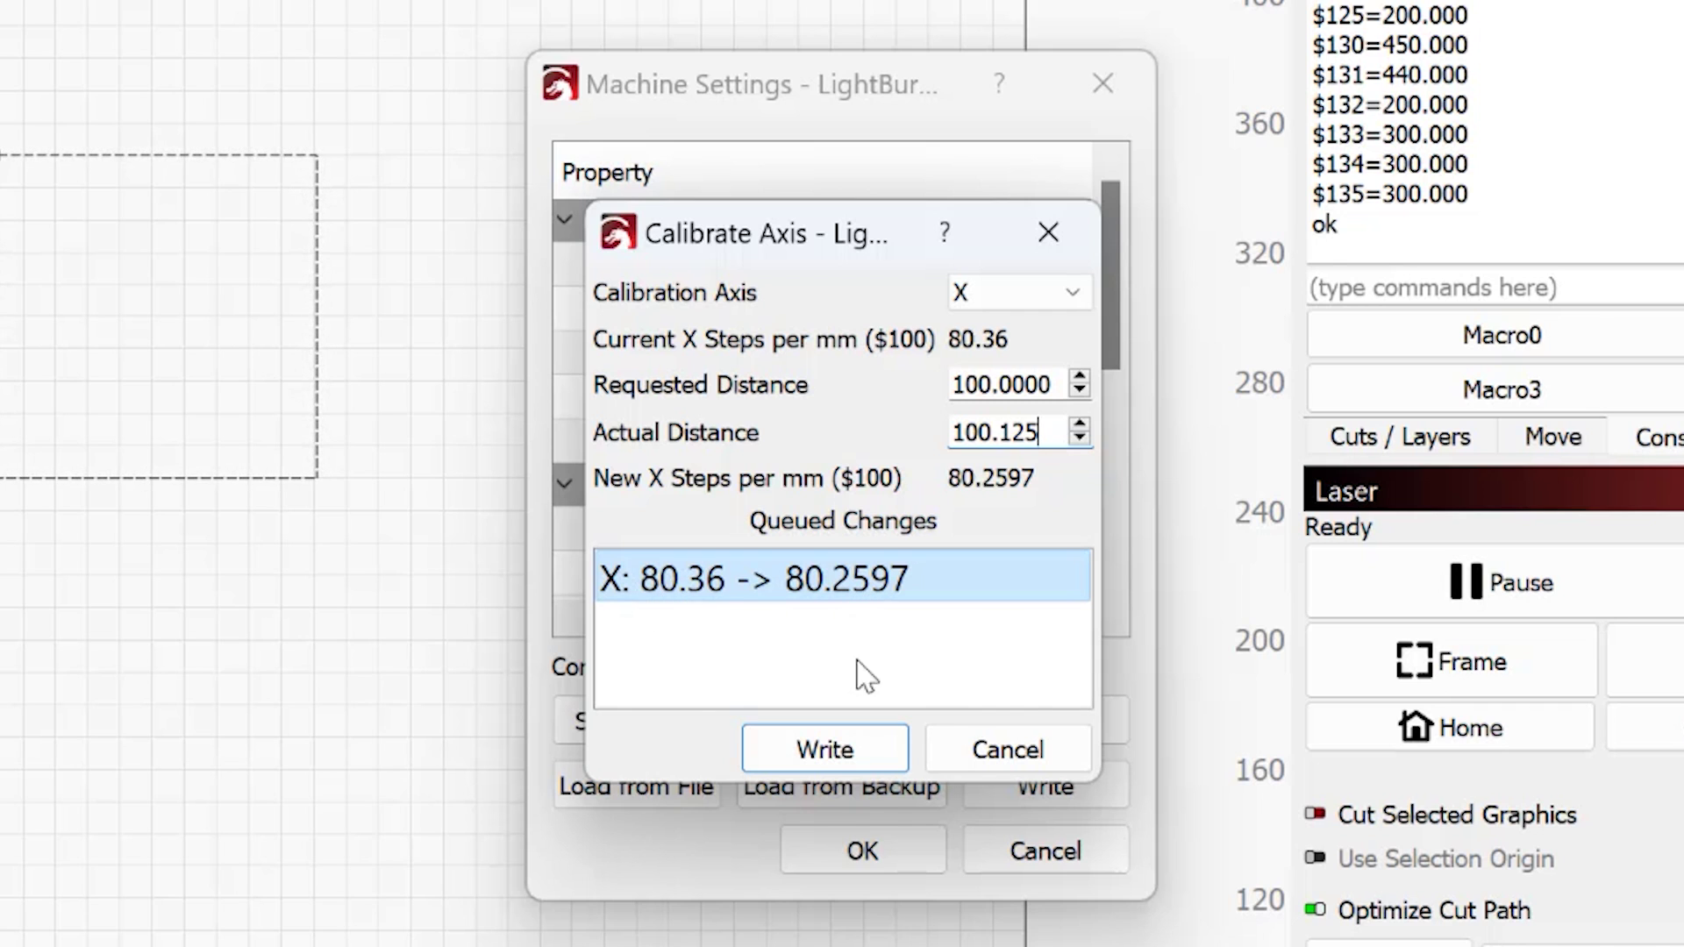
pyautogui.click(837, 747)
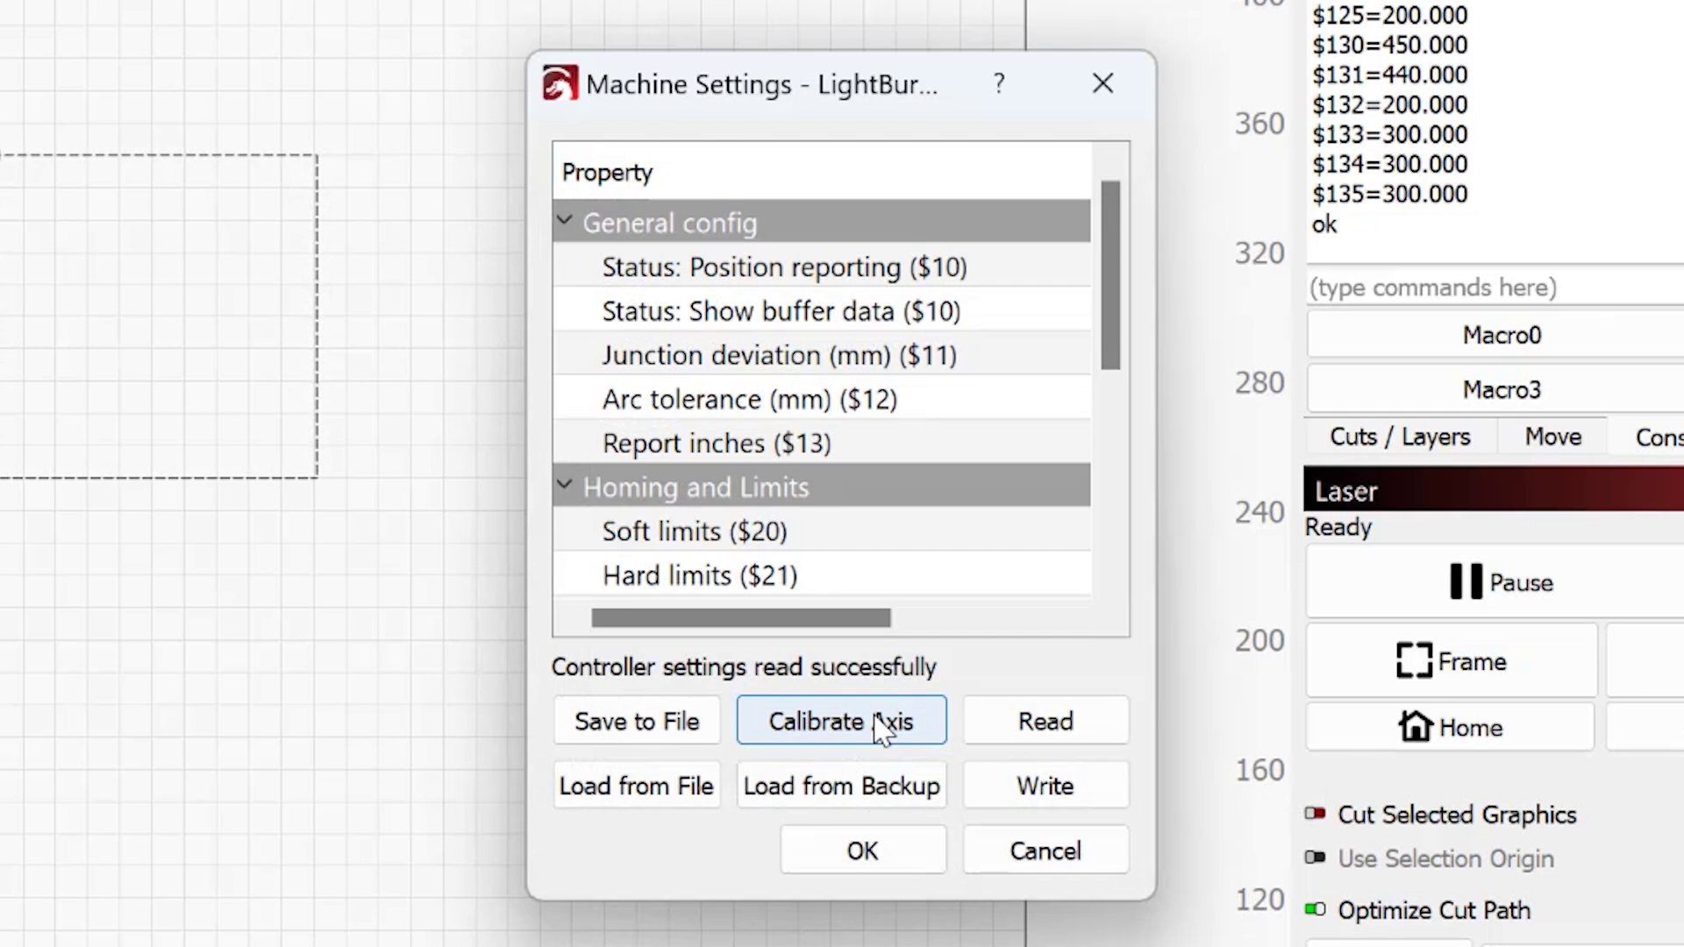
# Step: Reopen Calibrate Axis for Y with 100 mm requested distance, queuing 80.316 → 40.158 steps per mm
pyautogui.click(881, 728)
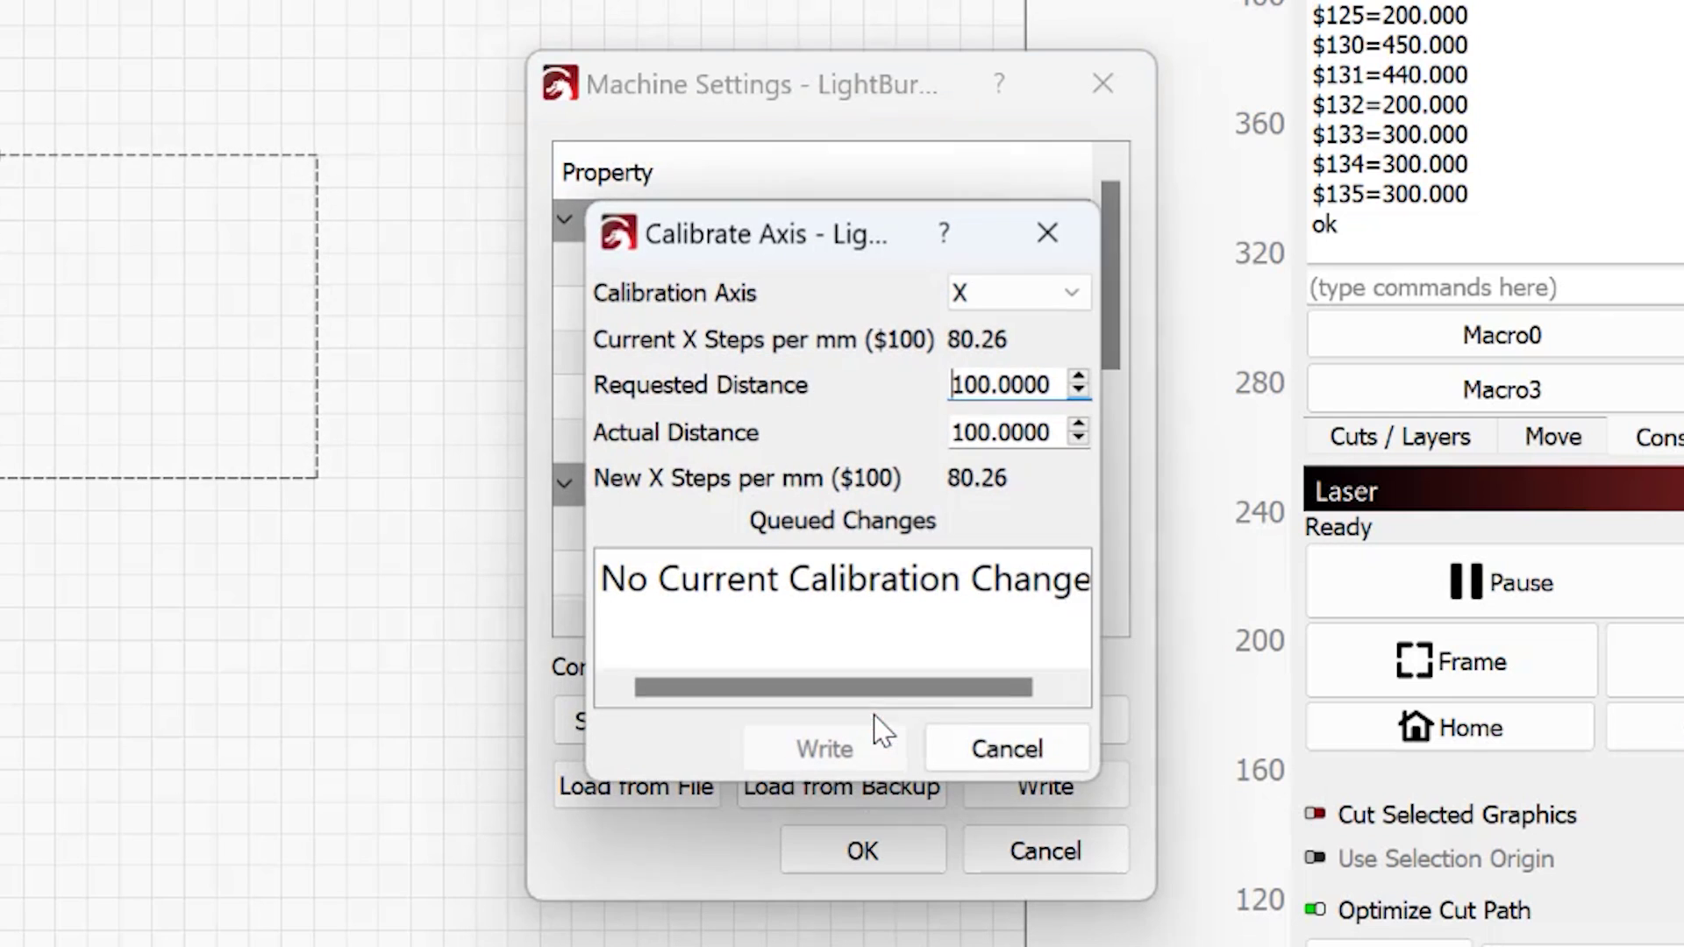
pyautogui.click(1058, 306)
pyautogui.click(1006, 386)
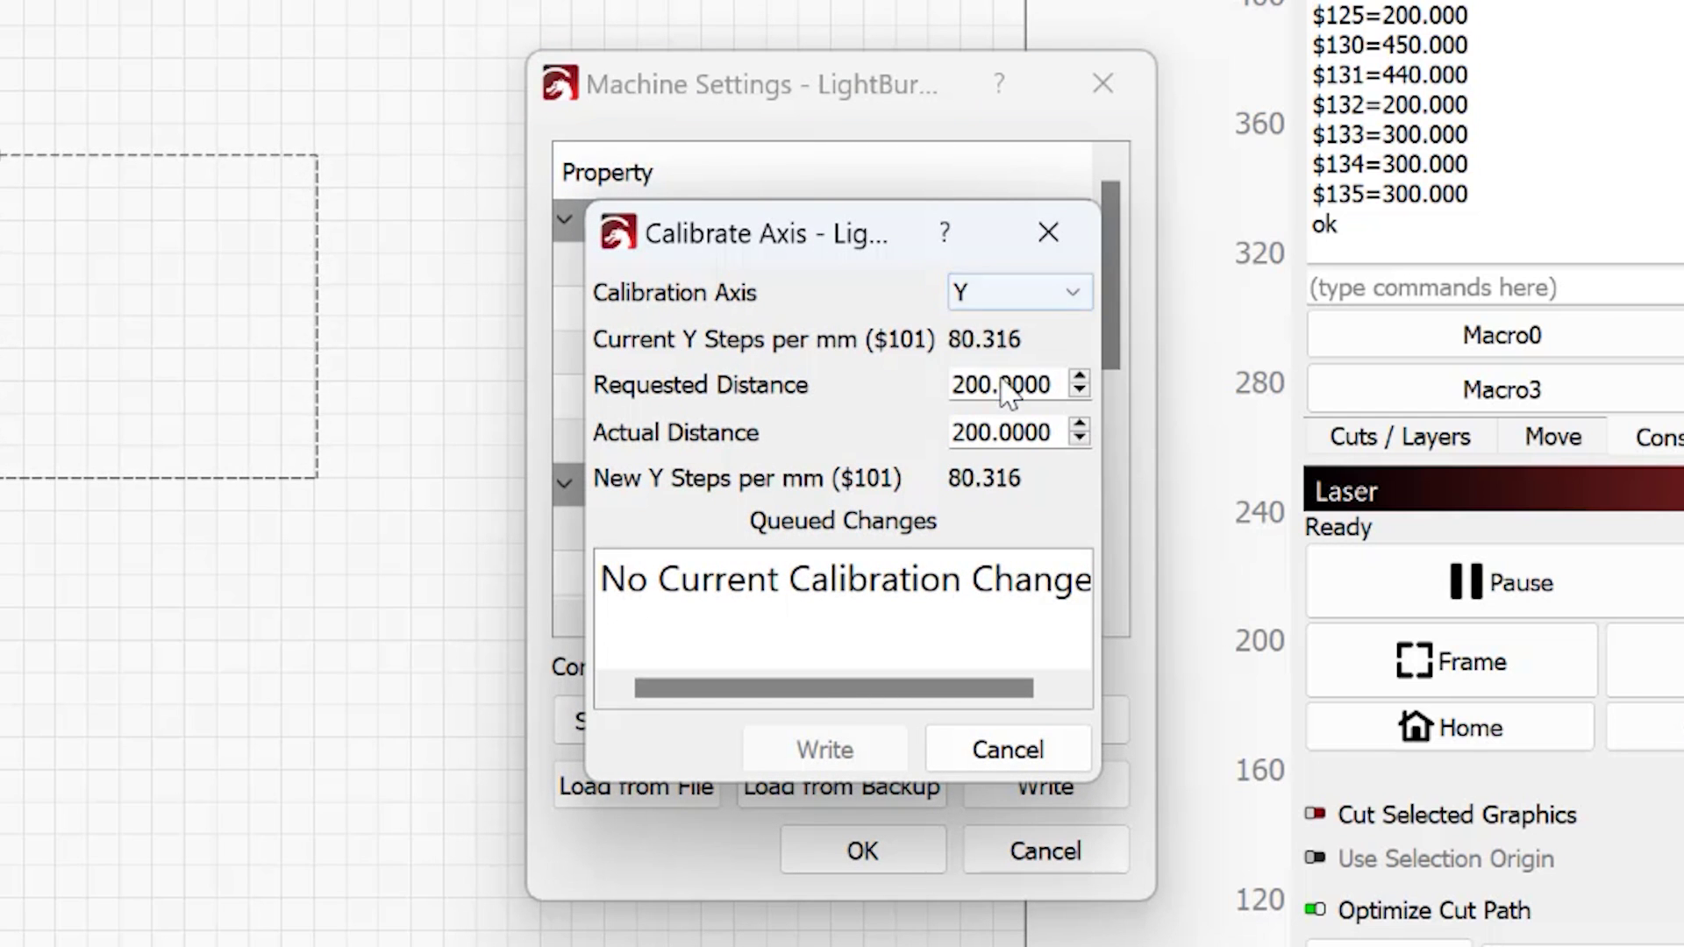
pyautogui.click(1005, 388)
pyautogui.moveTo(1062, 382); pyautogui.dragTo(853, 384)
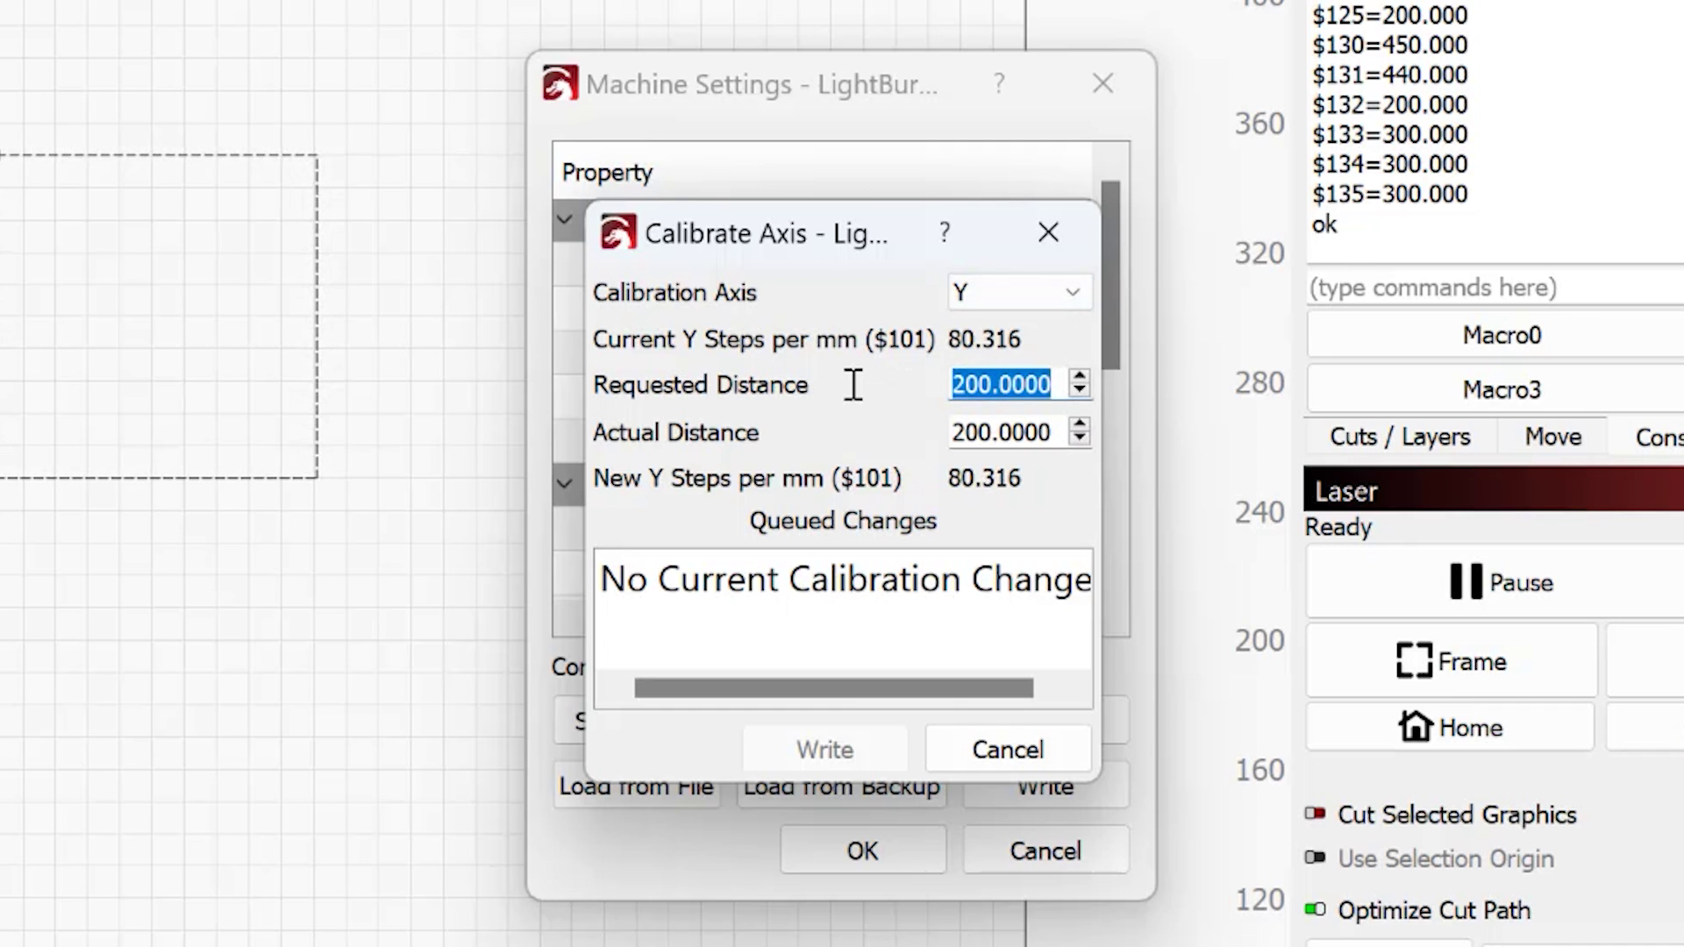
pyautogui.write('100')
pyautogui.press('Tab')
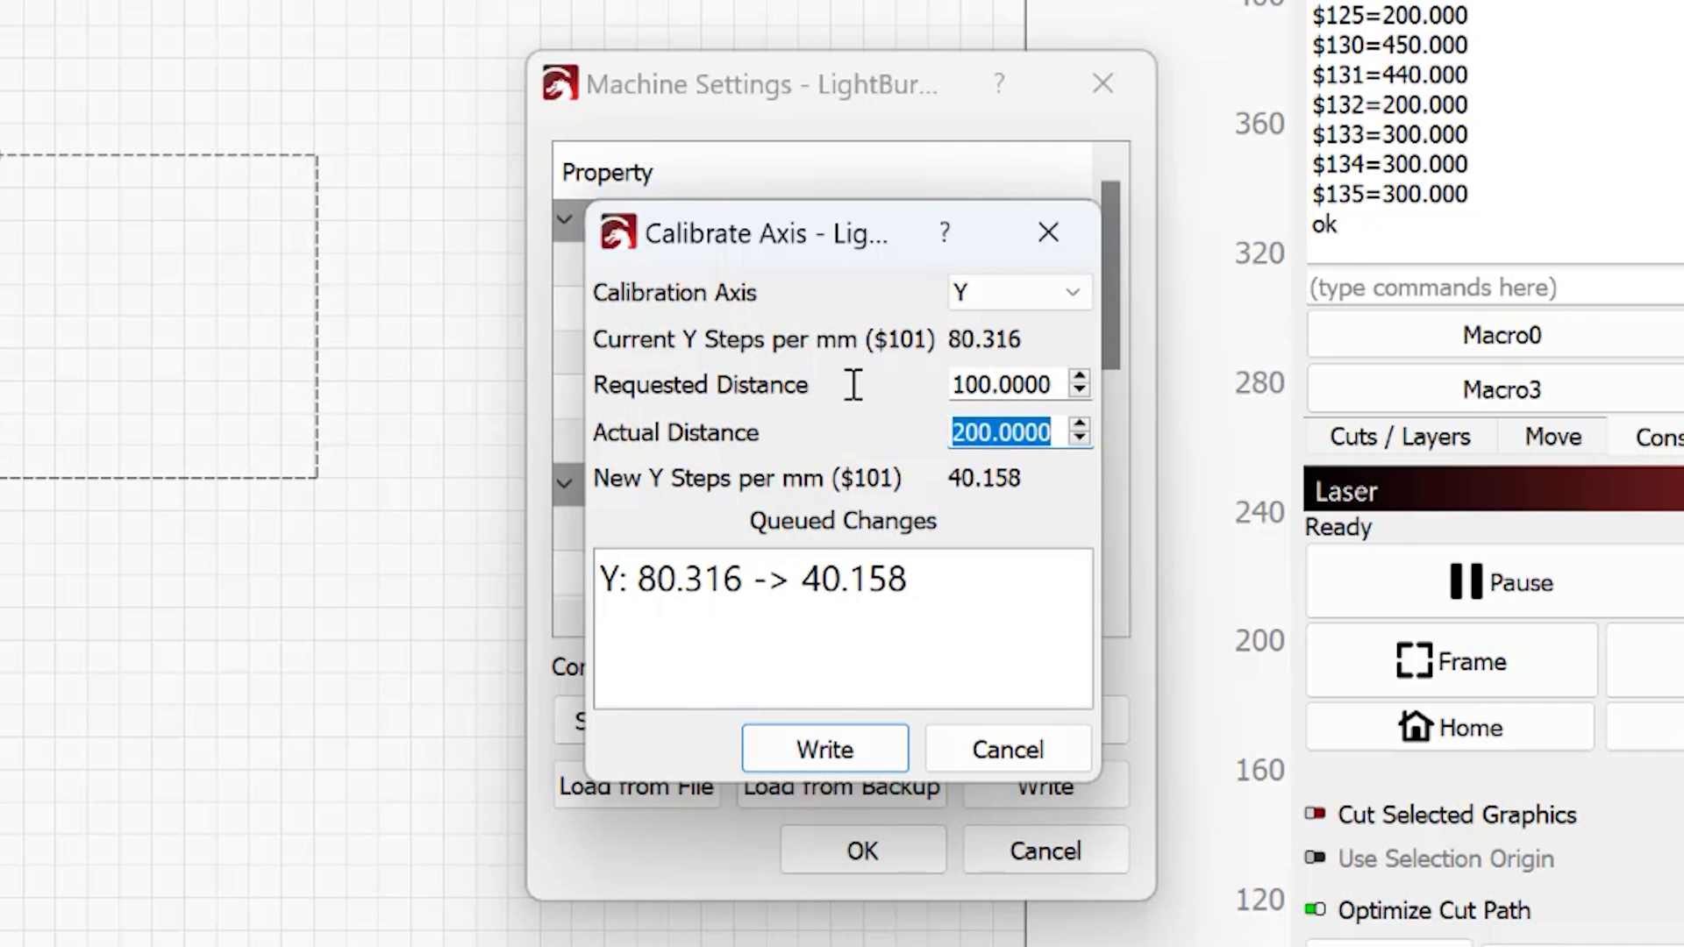